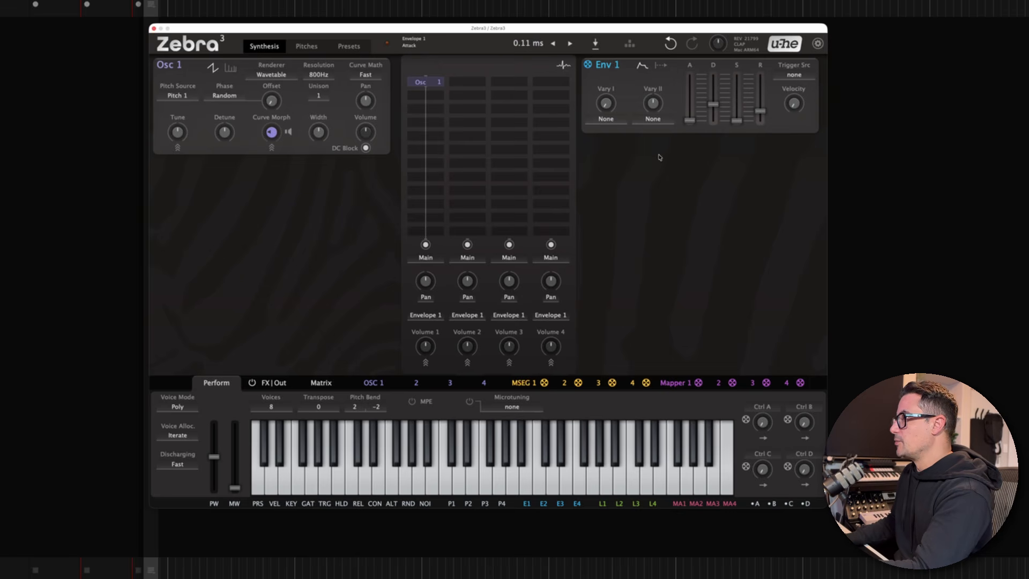
# - Set the first volume slot's modulation source in the grid to MSEG 1
pyautogui.click(468, 315)
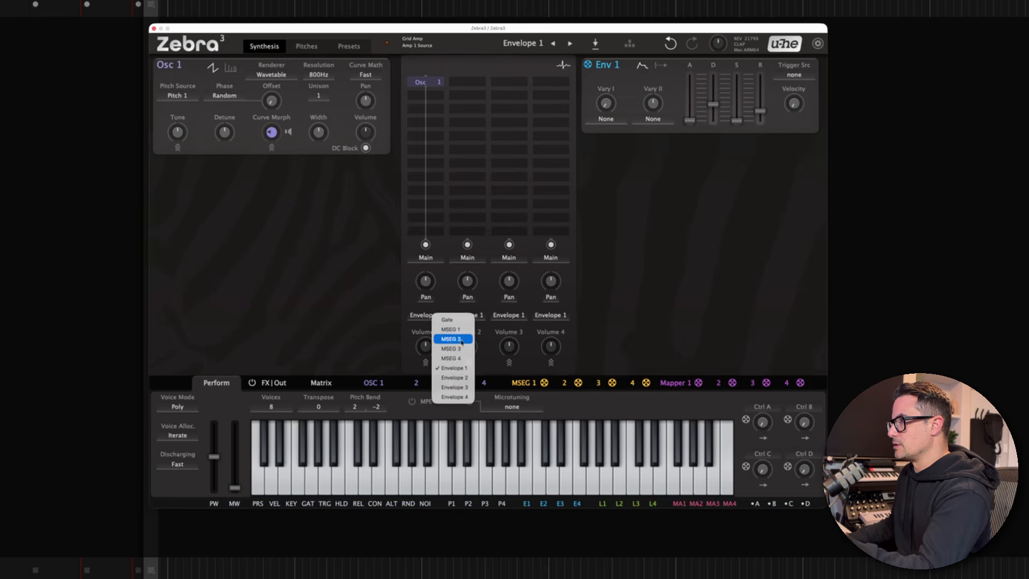
pyautogui.click(452, 329)
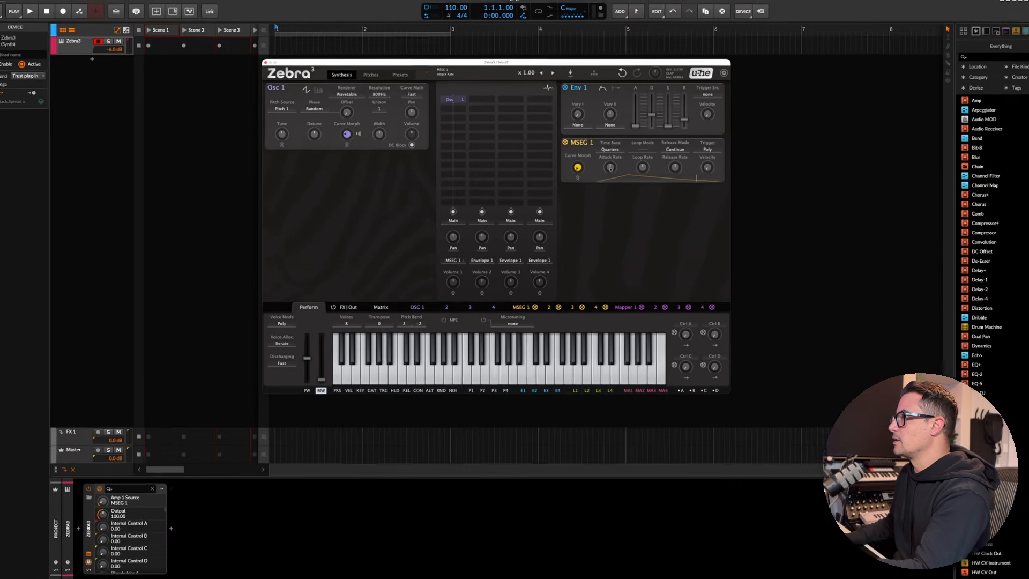
pyautogui.moveTo(610, 169); pyautogui.dragTo(610, 166)
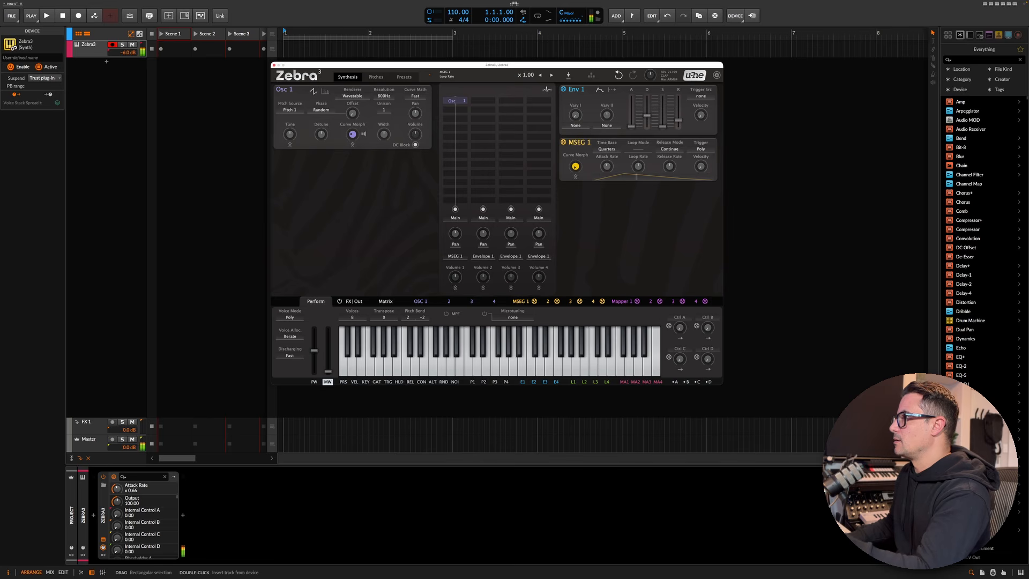
pyautogui.scroll(-3, 640, 167)
pyautogui.scroll(4, 607, 167)
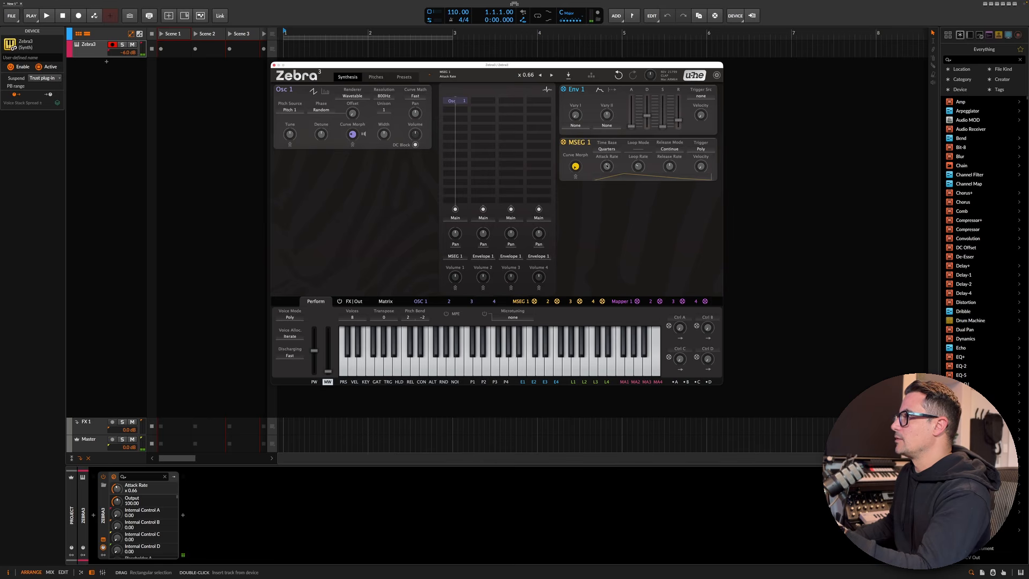
pyautogui.click(576, 177)
pyautogui.click(652, 154)
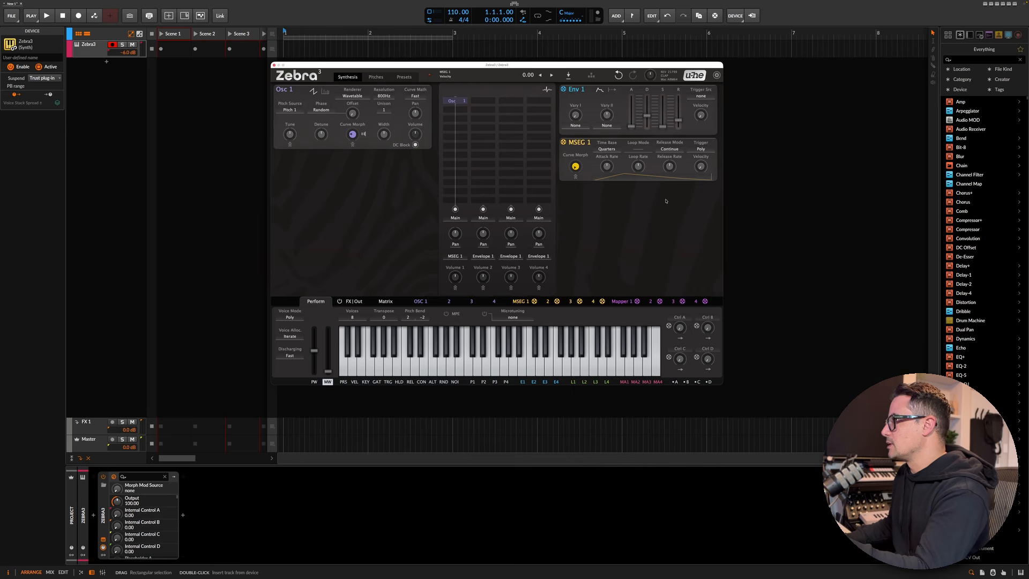
# - Open the MSEG 1 editor and reshape the envelope into a single ramp falling from the start
pyautogui.click(519, 302)
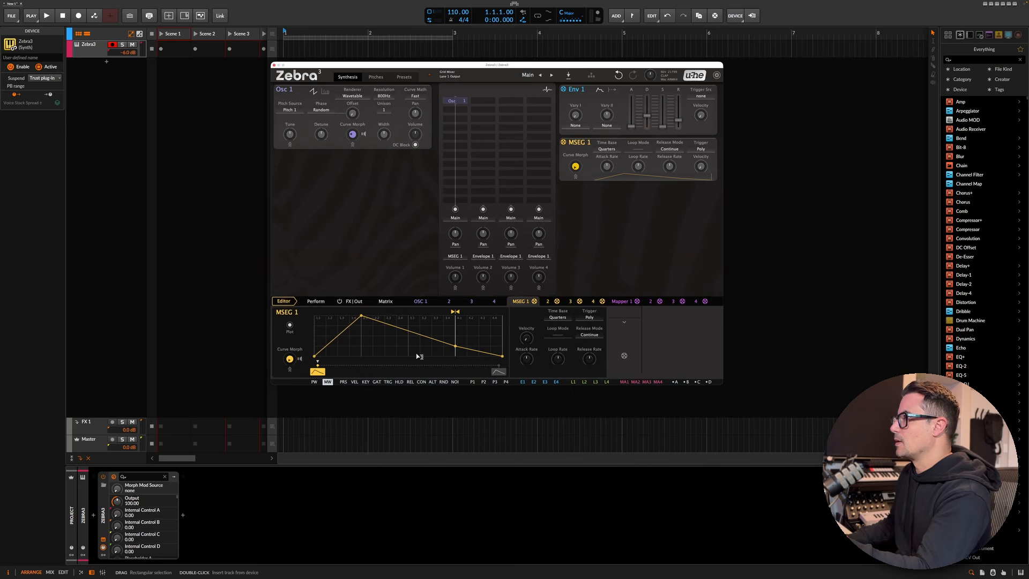
pyautogui.moveTo(362, 316); pyautogui.dragTo(314, 316)
pyautogui.moveTo(456, 346); pyautogui.dragTo(441, 367)
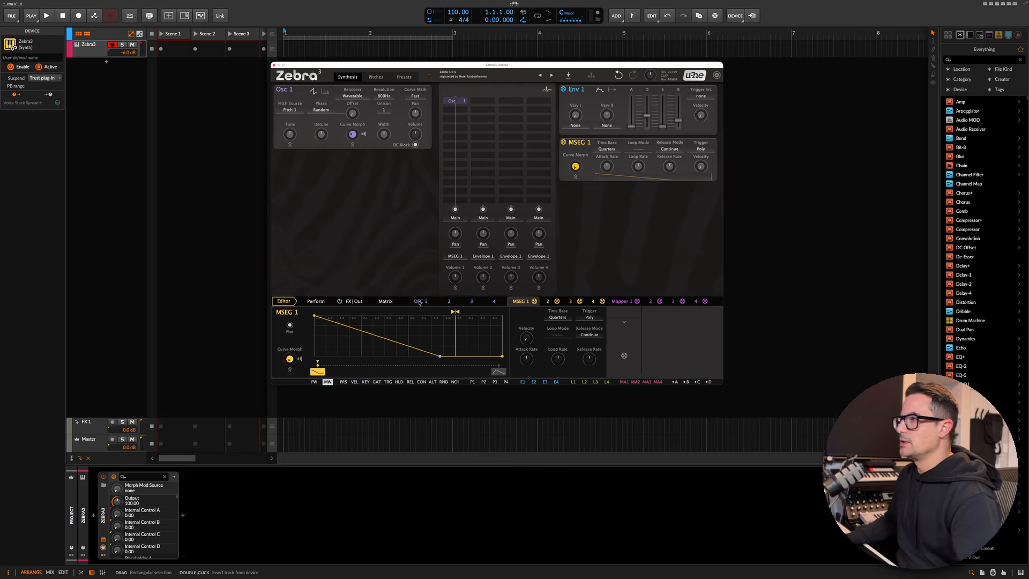
# - Add and move MSEG points to form three repeating descending sawtooth ramps
pyautogui.moveTo(441, 357); pyautogui.dragTo(362, 316)
pyautogui.doubleClick(390, 346)
pyautogui.doubleClick(410, 341)
pyautogui.moveTo(410, 346); pyautogui.dragTo(455, 363)
pyautogui.doubleClick(427, 355)
pyautogui.doubleClick(437, 344)
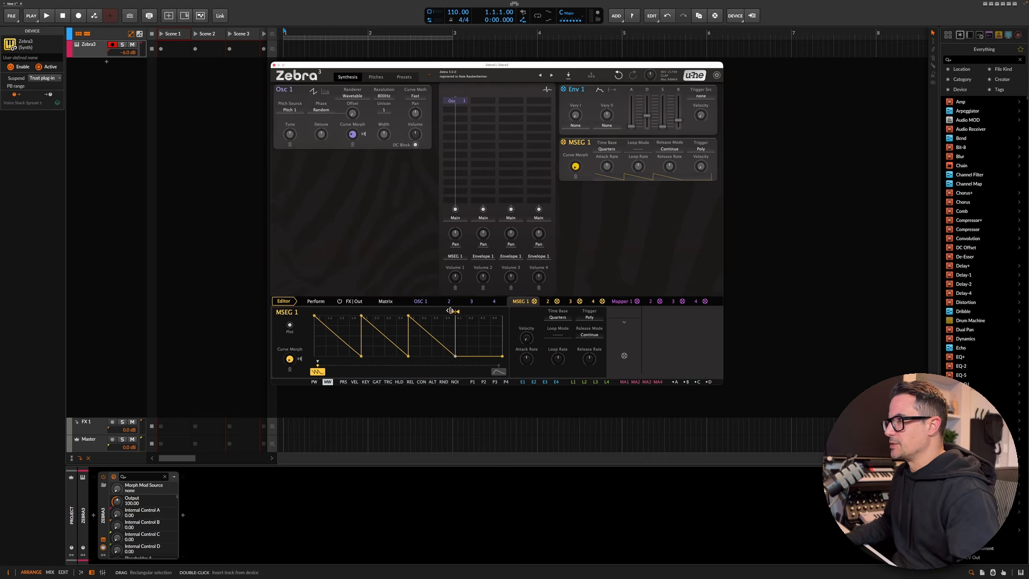
# - Move the MSEG loop start to the beginning of the envelope and reset the loop rate
pyautogui.moveTo(450, 310); pyautogui.dragTo(310, 311)
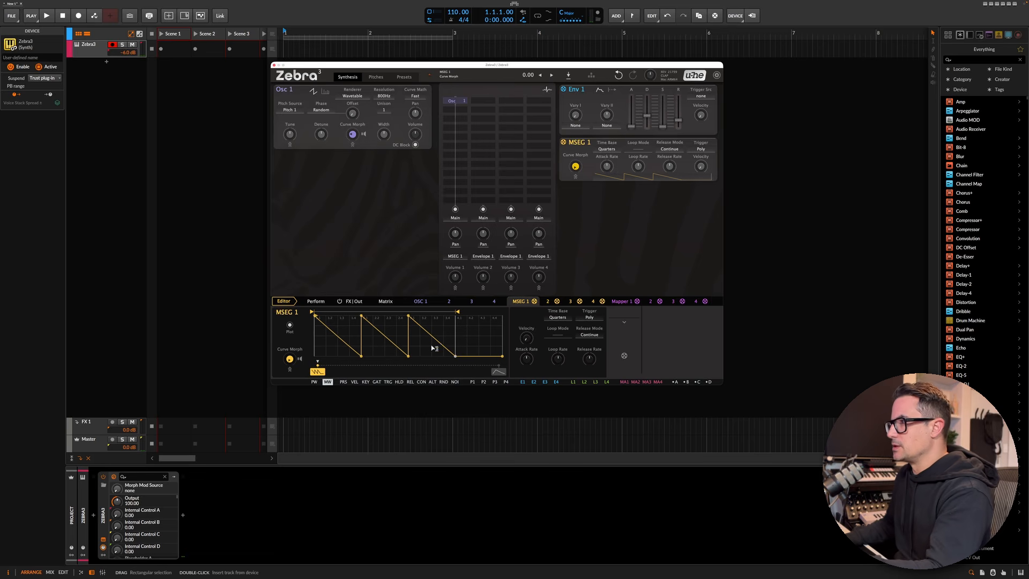
pyautogui.moveTo(560, 361); pyautogui.dragTo(559, 343)
pyautogui.doubleClick(559, 362)
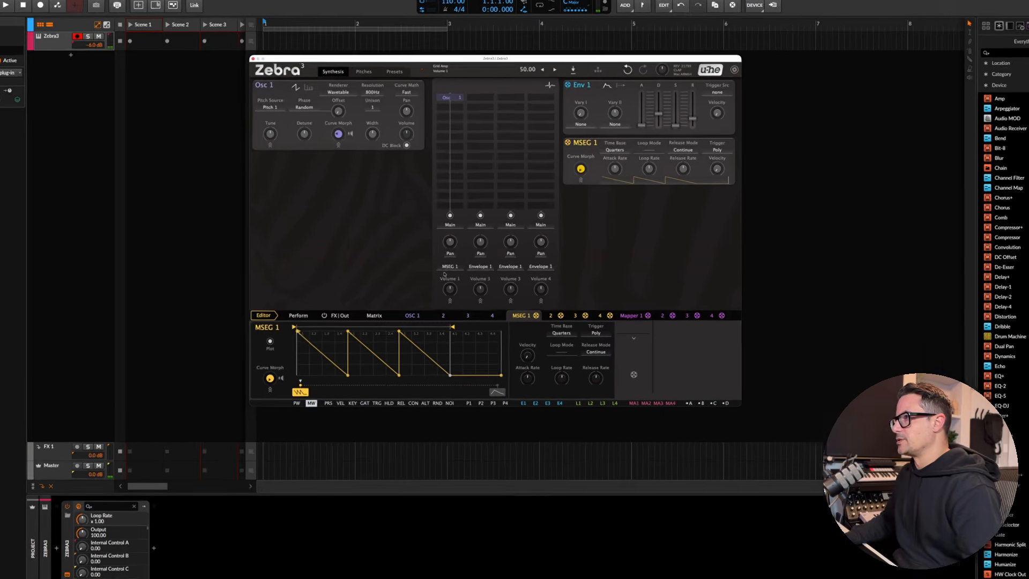
# - Switch the first volume slot's modulation back to Envelope 1 and set Env 1's trigger source to MSEG 1
pyautogui.click(456, 256)
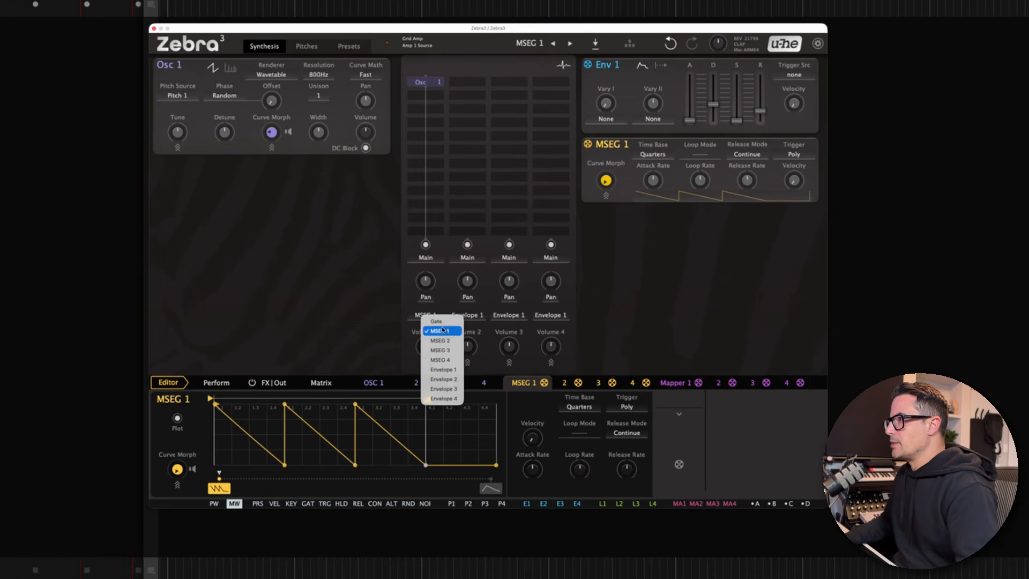
pyautogui.click(443, 370)
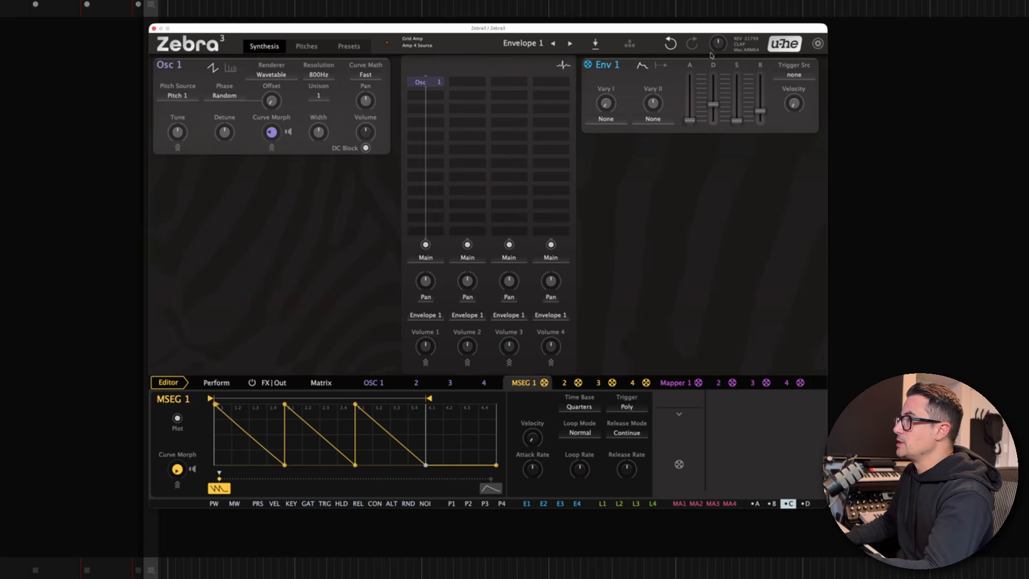
pyautogui.click(798, 80)
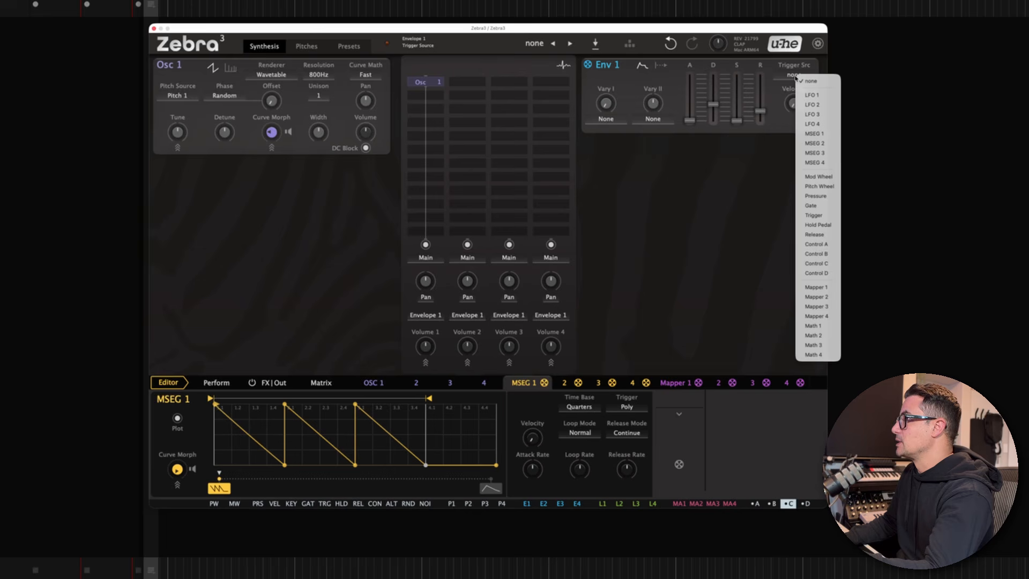
pyautogui.click(814, 133)
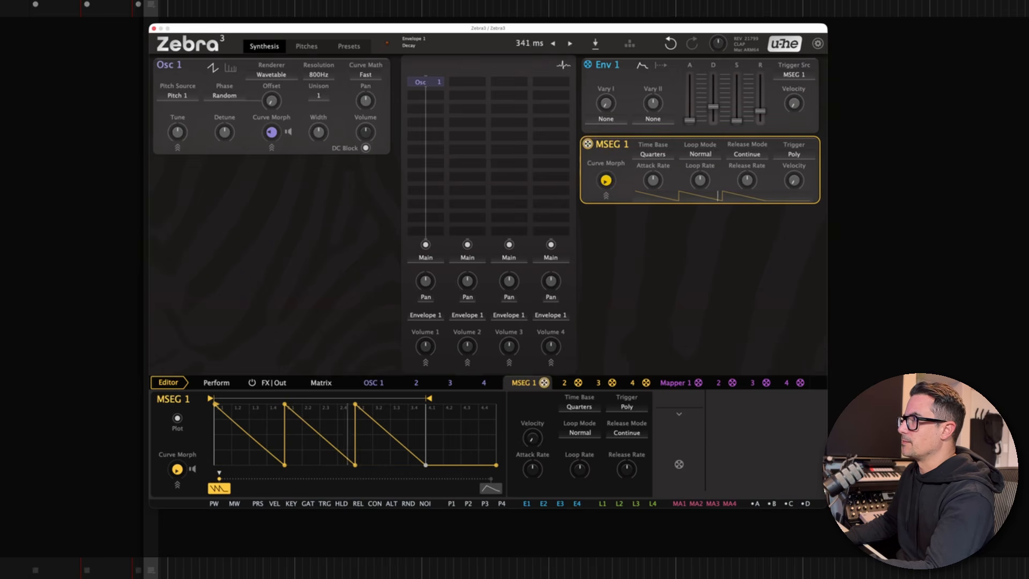
# - Change Env 1's trigger source to LFO 1 and change LFO 1's waveform
pyautogui.click(795, 77)
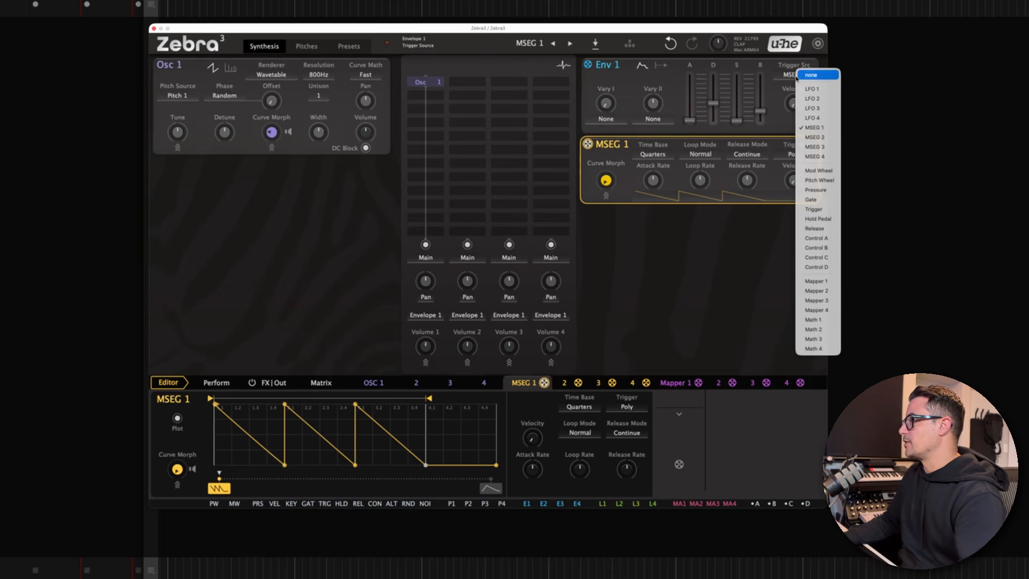
pyautogui.click(817, 89)
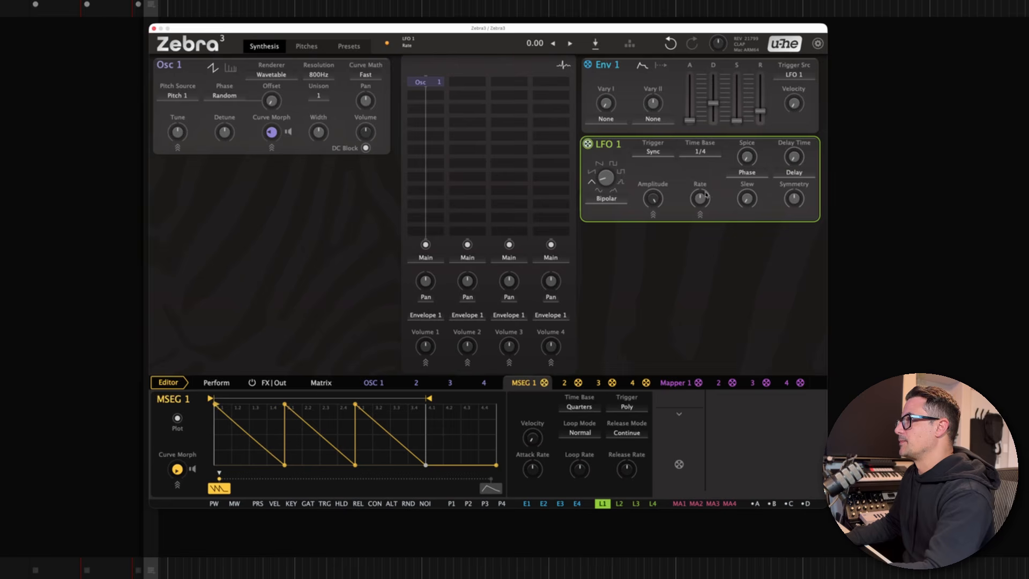
pyautogui.moveTo(607, 181); pyautogui.dragTo(607, 165)
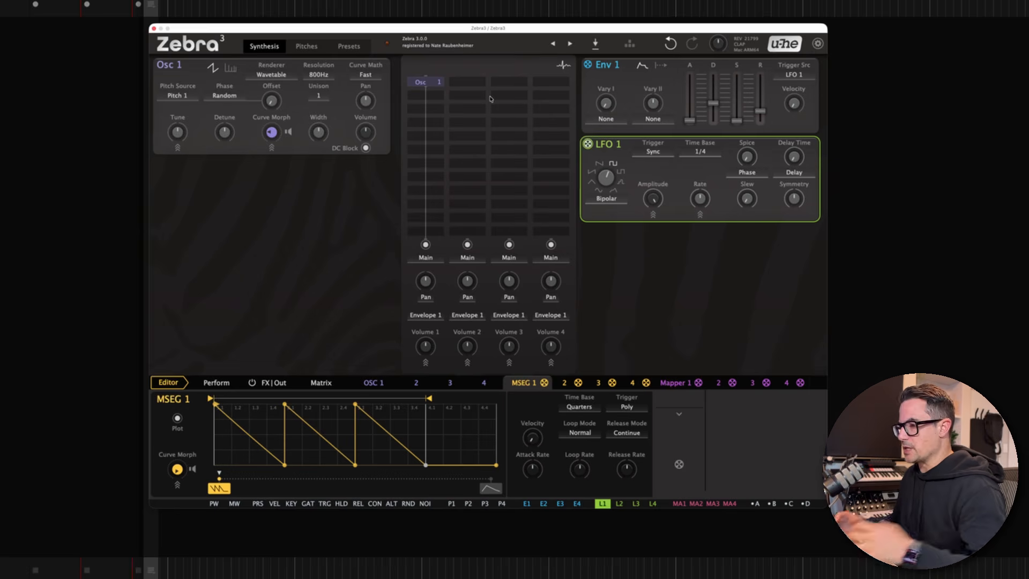
# - Open the oscilloscope view and add LFO 1 to it
pyautogui.click(562, 65)
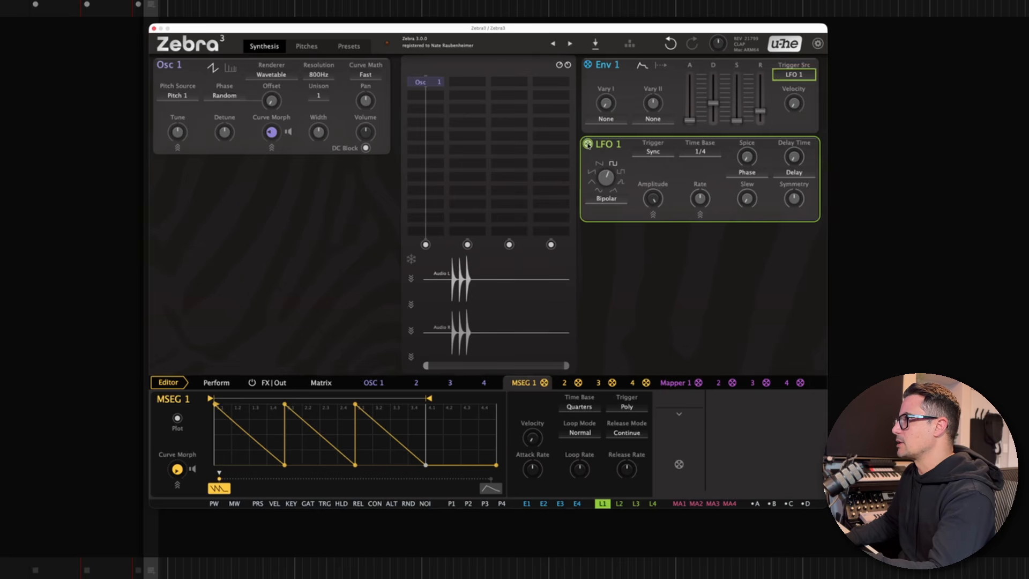
pyautogui.moveTo(587, 144)
pyautogui.mouseDown()
pyautogui.moveTo(441, 314)
pyautogui.moveTo(409, 304)
pyautogui.mouseUp()
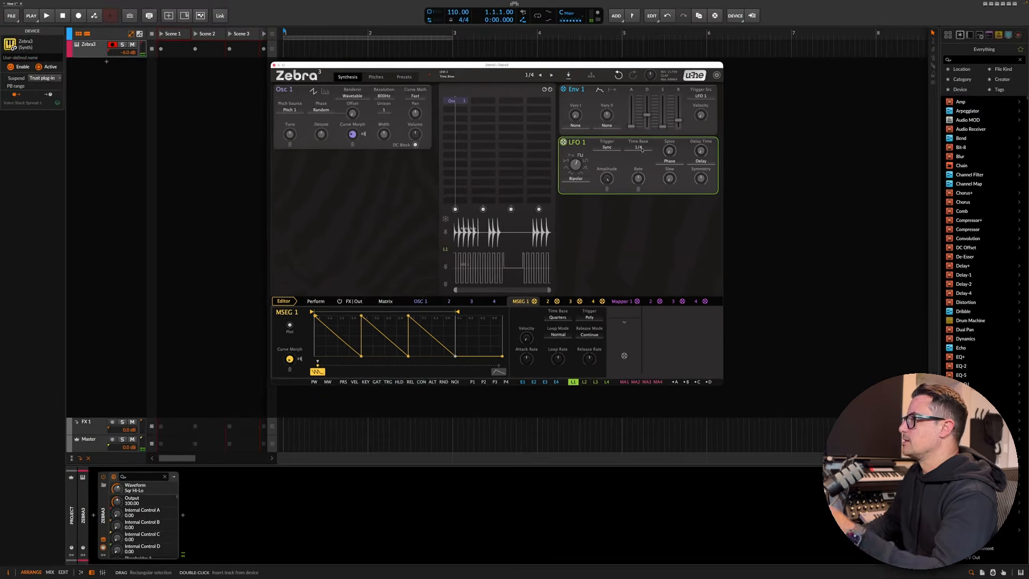
# - Set LFO 1's time base to 1/16 and nudge Env 1's decay
pyautogui.click(698, 151)
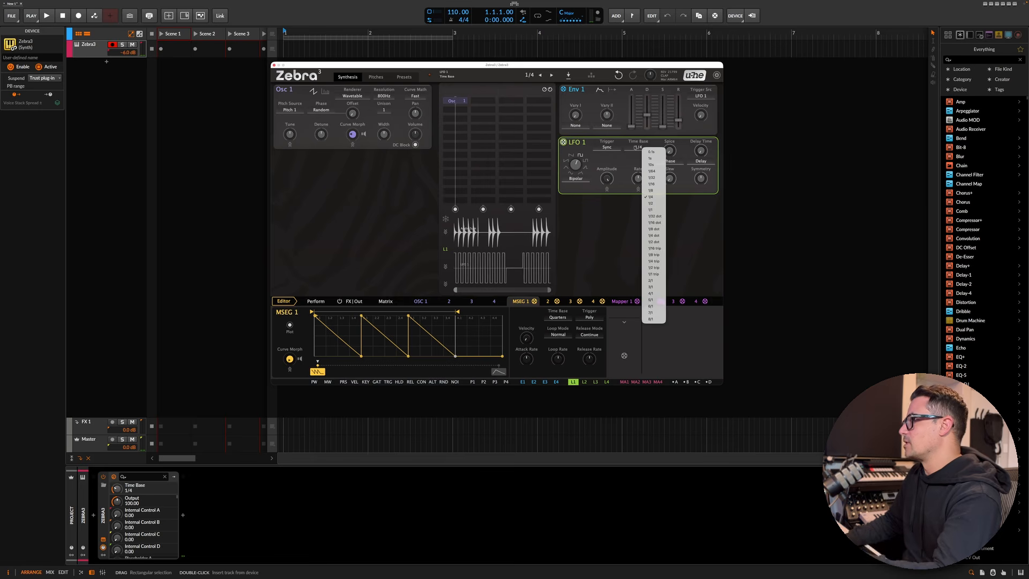
pyautogui.click(652, 184)
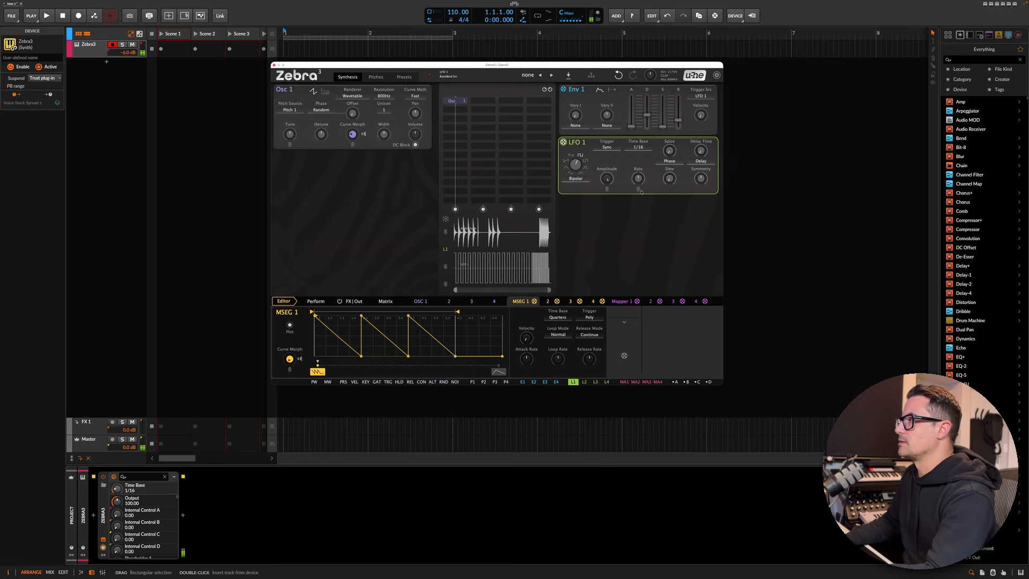
pyautogui.moveTo(650, 117); pyautogui.dragTo(647, 118)
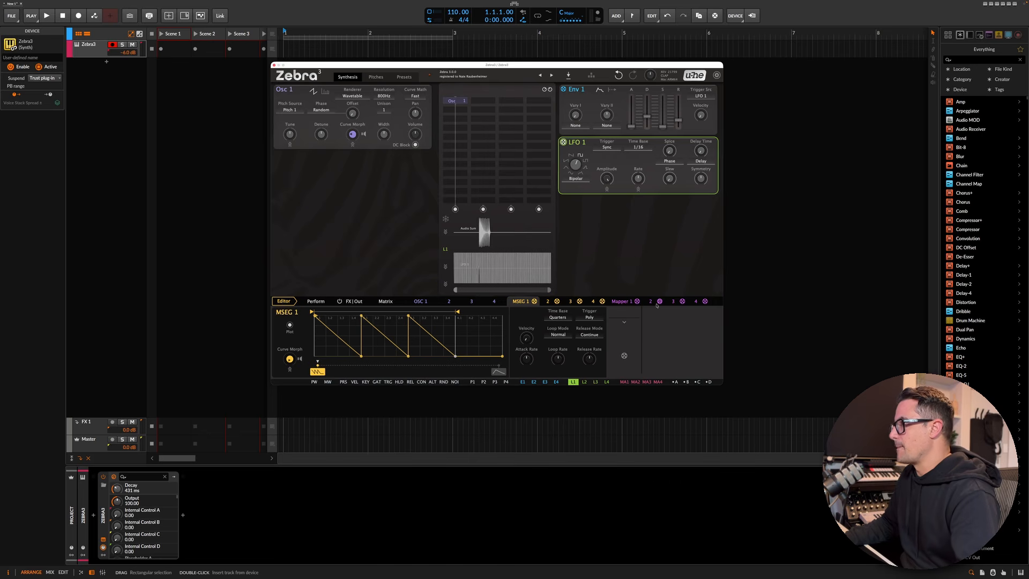
# - Set Env 1's trigger source to Math 1 and feed LFO 1 into Math 1's input
pyautogui.click(700, 95)
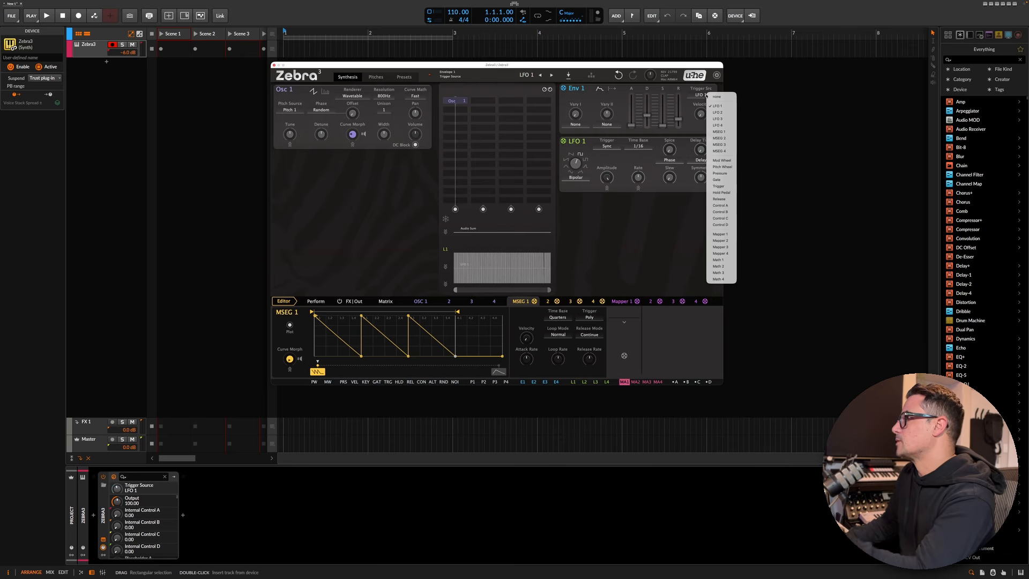
pyautogui.click(718, 260)
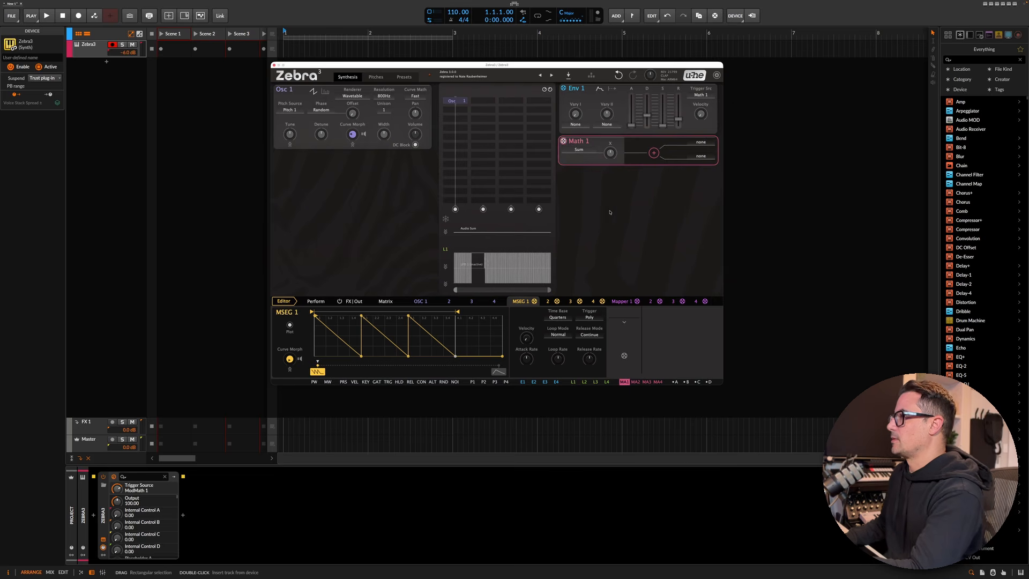
pyautogui.click(701, 142)
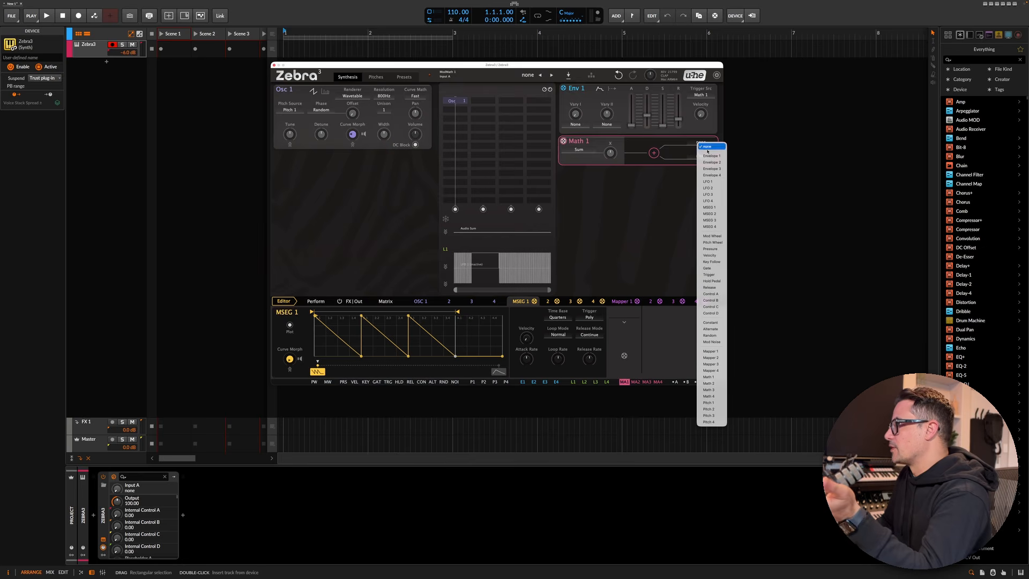
pyautogui.click(709, 182)
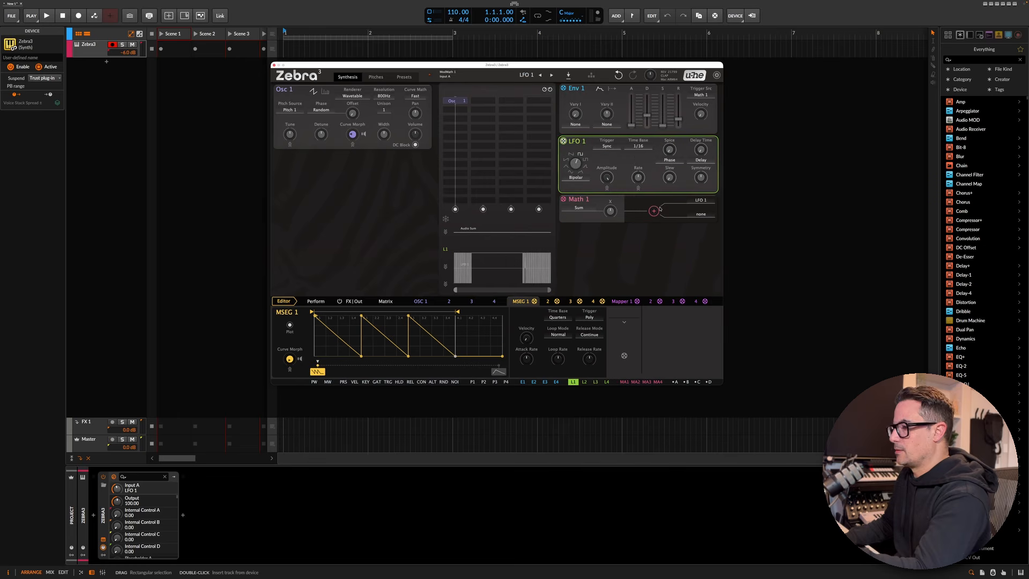
# - Set Math 1's mode to Trigger Chance
pyautogui.click(581, 208)
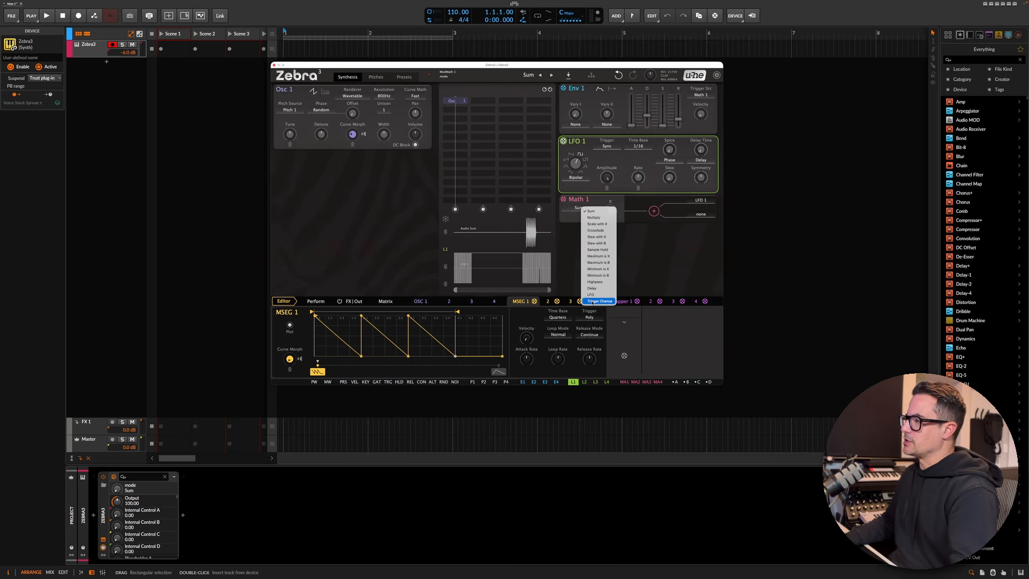
pyautogui.click(591, 302)
pyautogui.click(699, 201)
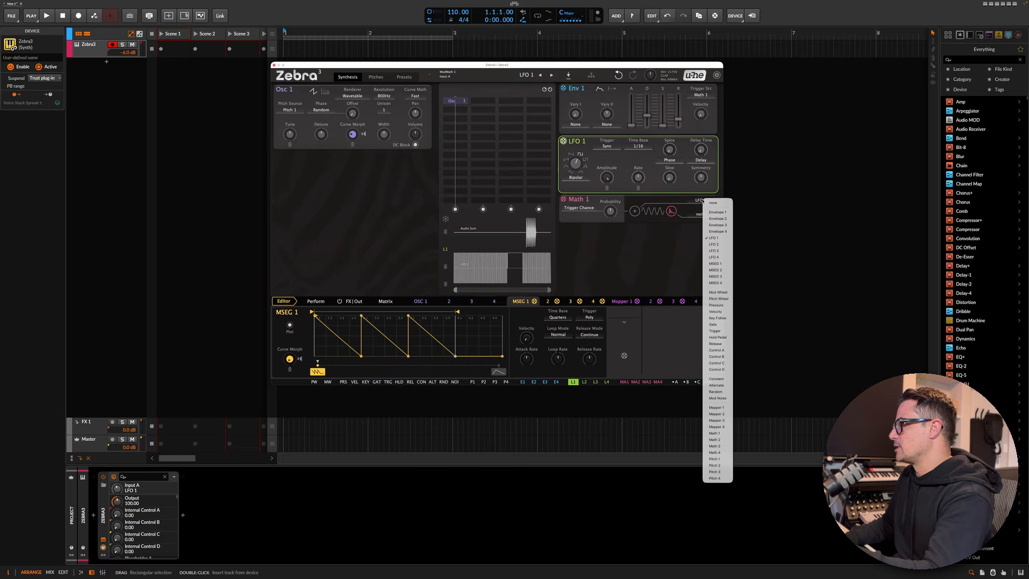
pyautogui.click(714, 203)
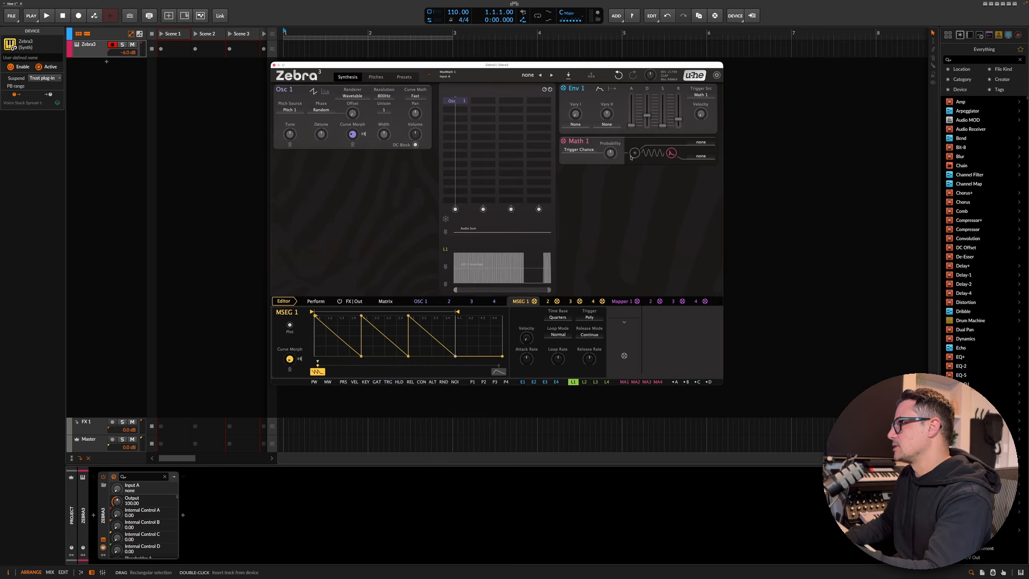
pyautogui.press('super+z')
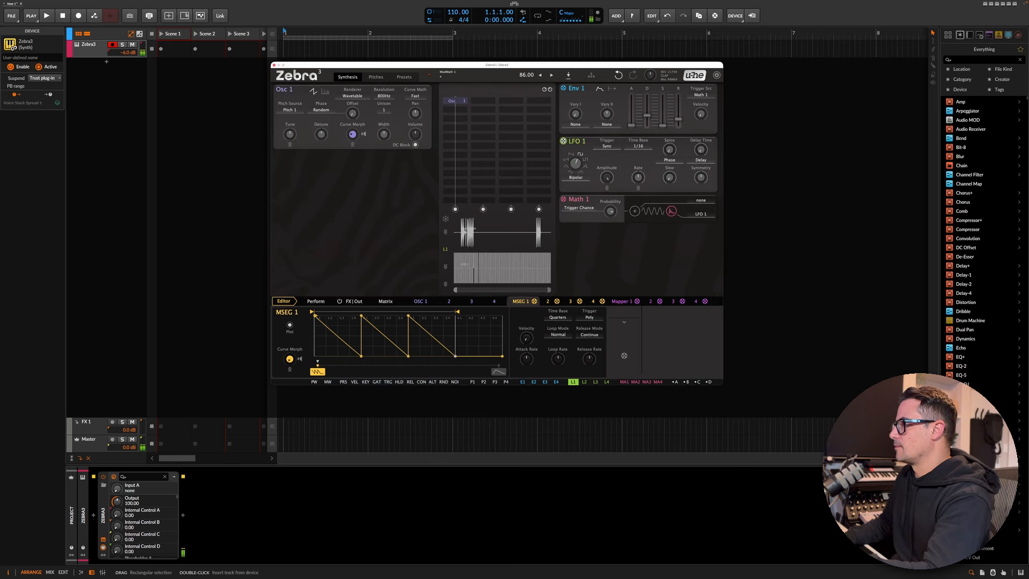
# - Set Math 1's trigger probability to about 72
pyautogui.doubleClick(610, 212)
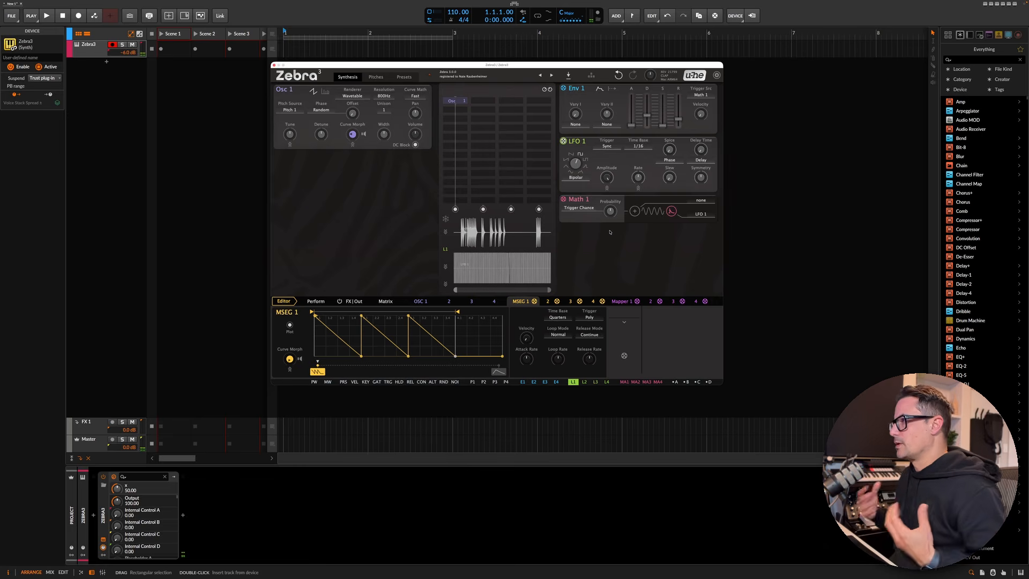
pyautogui.moveTo(611, 212)
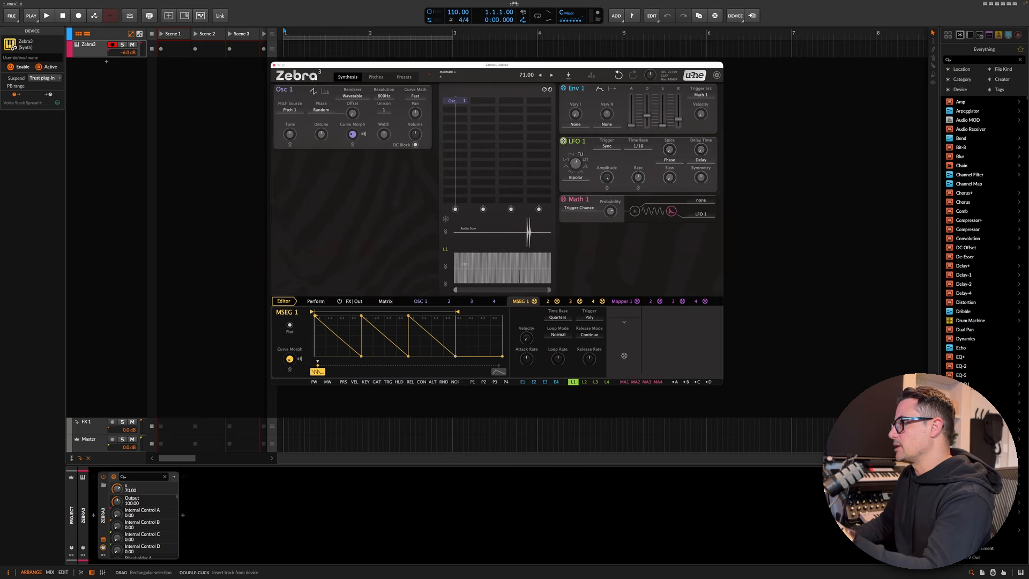
pyautogui.moveTo(610, 214); pyautogui.dragTo(611, 212)
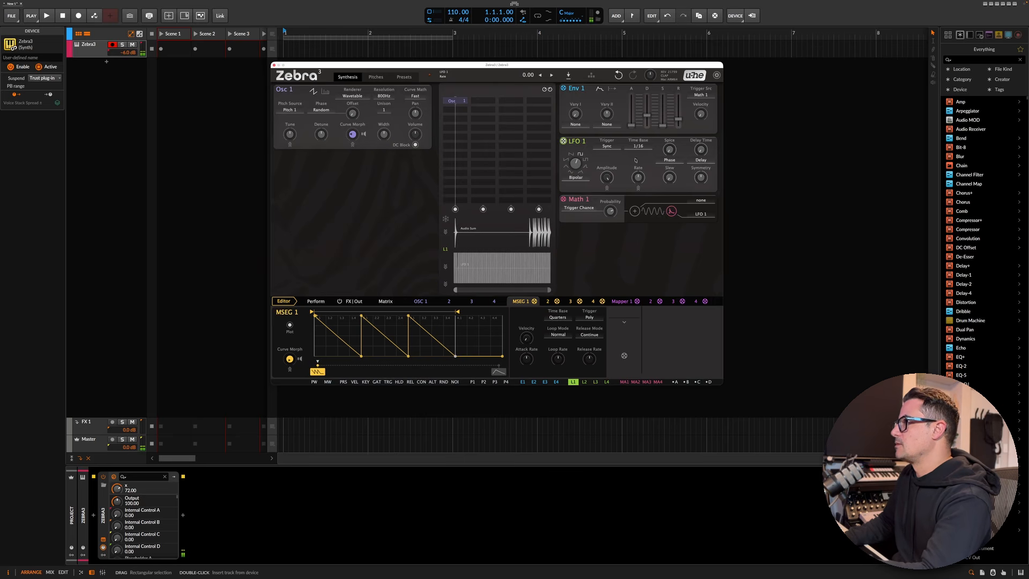
# - Fine-tune Env 1's decay and open the Pitches page
pyautogui.moveTo(646, 116); pyautogui.dragTo(647, 116)
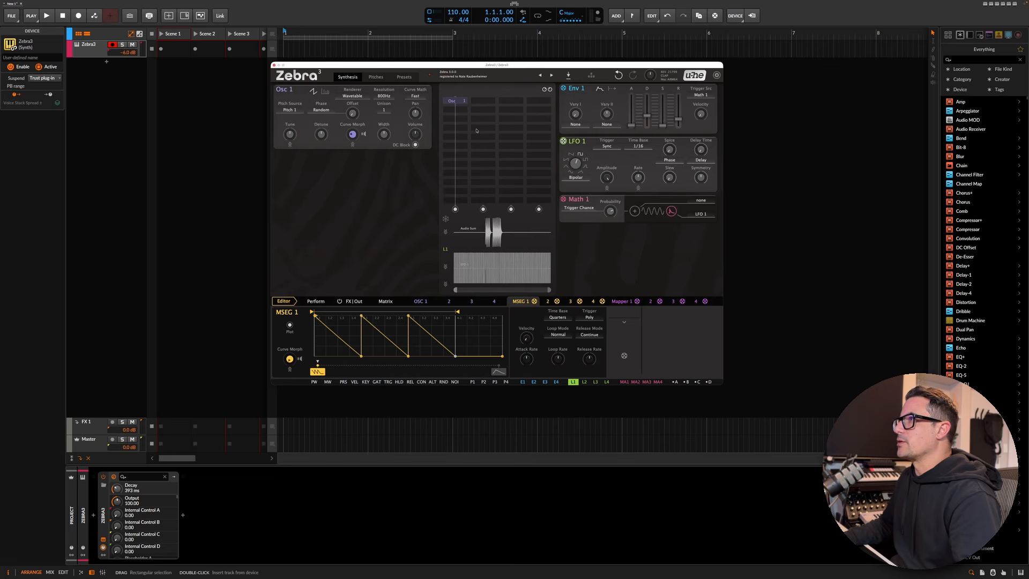
pyautogui.click(375, 77)
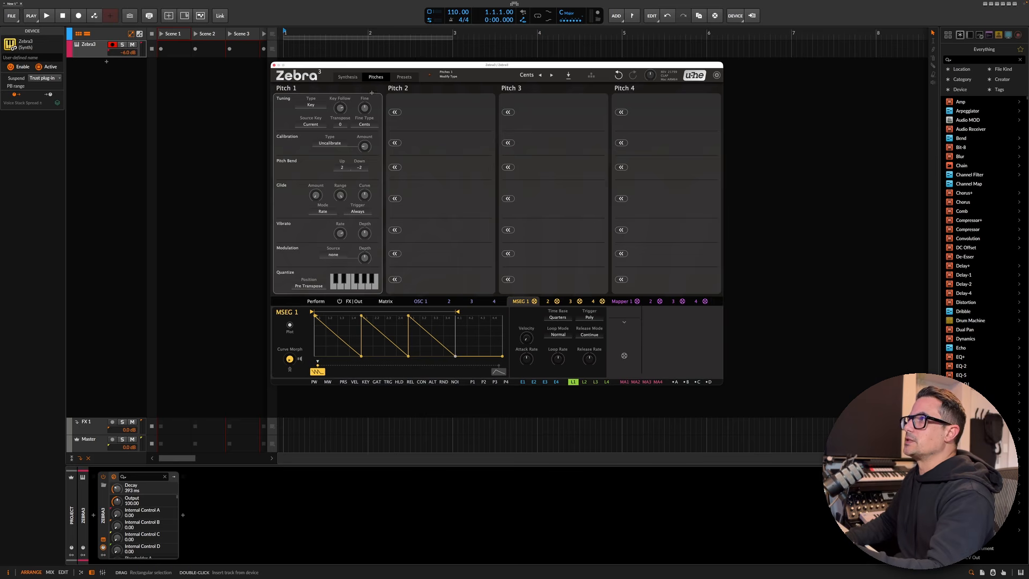
# - Assign Mapper 1 as the modulation source for Osc 1's Tune
pyautogui.click(348, 77)
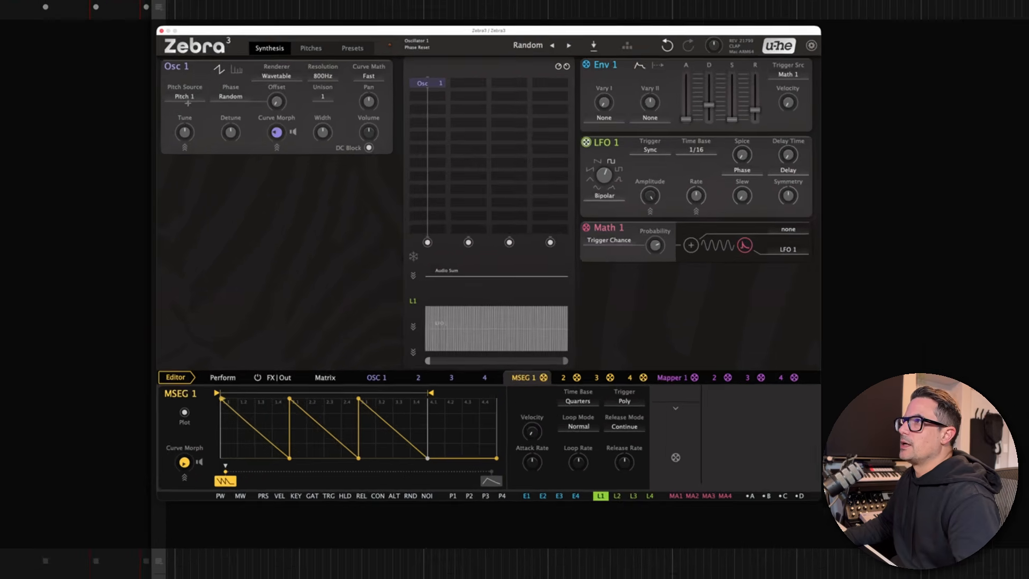
pyautogui.click(290, 110)
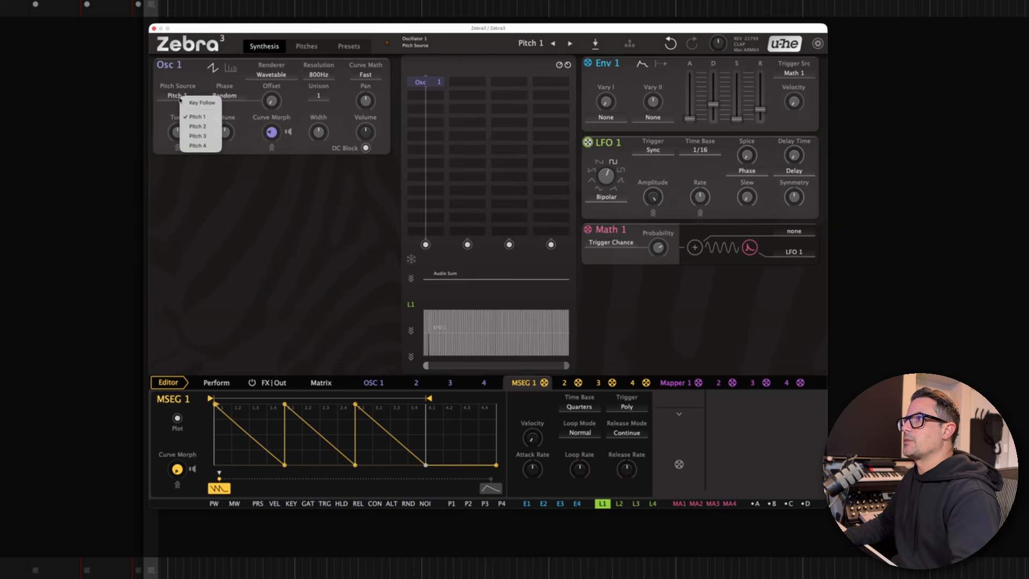
pyautogui.click(213, 84)
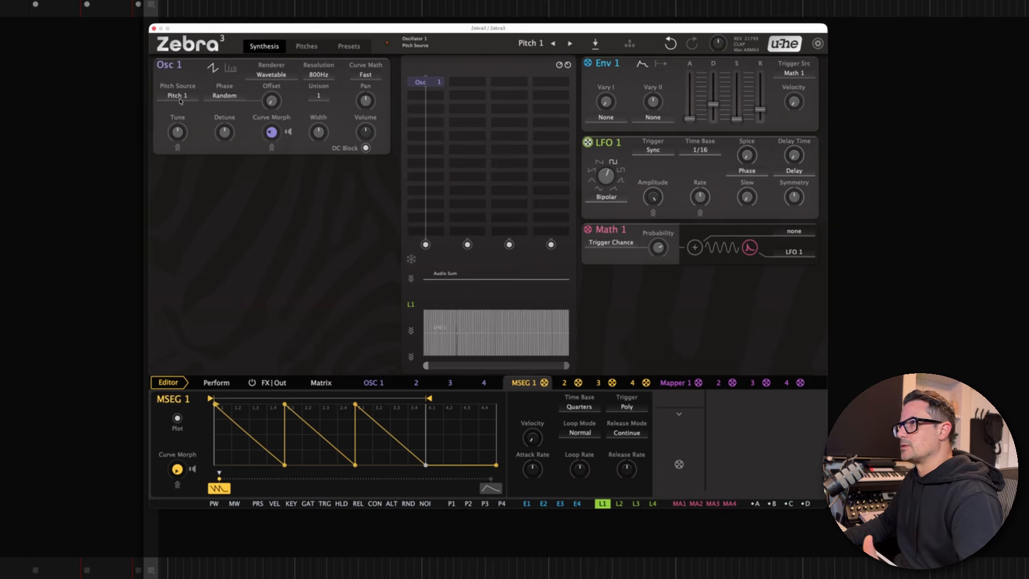
pyautogui.click(178, 149)
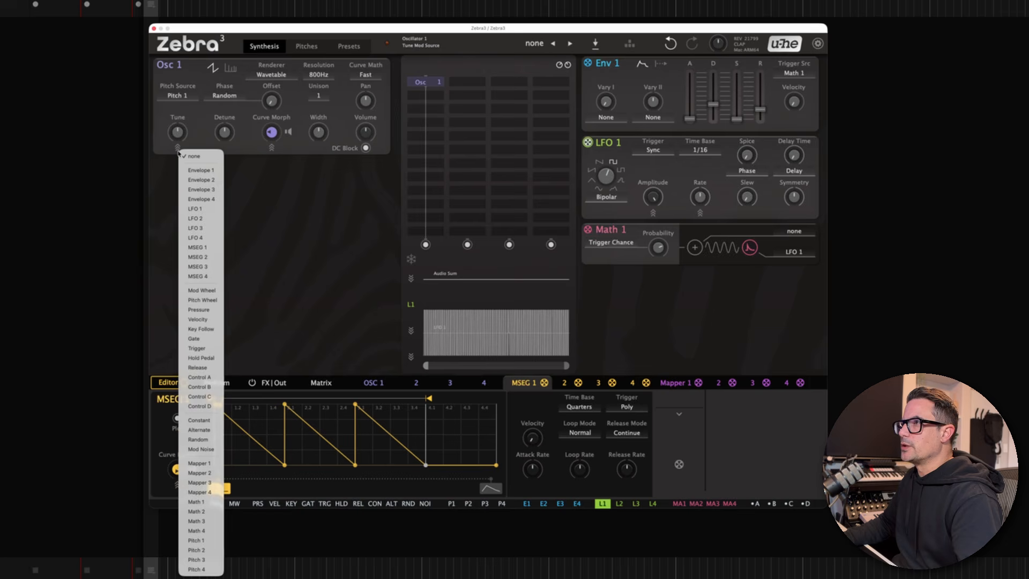
pyautogui.click(172, 151)
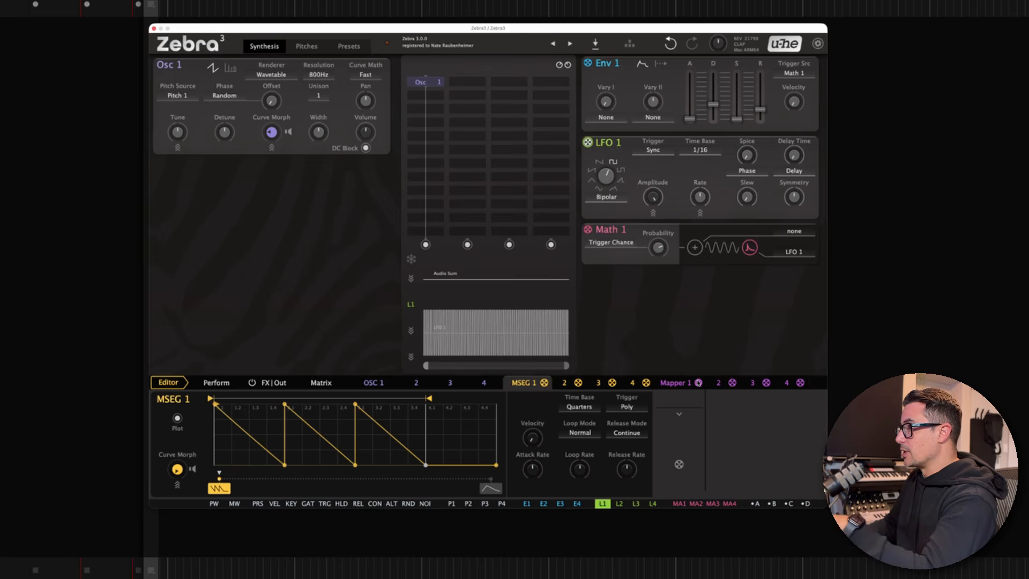
pyautogui.moveTo(699, 384)
pyautogui.mouseDown()
pyautogui.moveTo(142, 126)
pyautogui.moveTo(179, 132)
pyautogui.mouseUp()
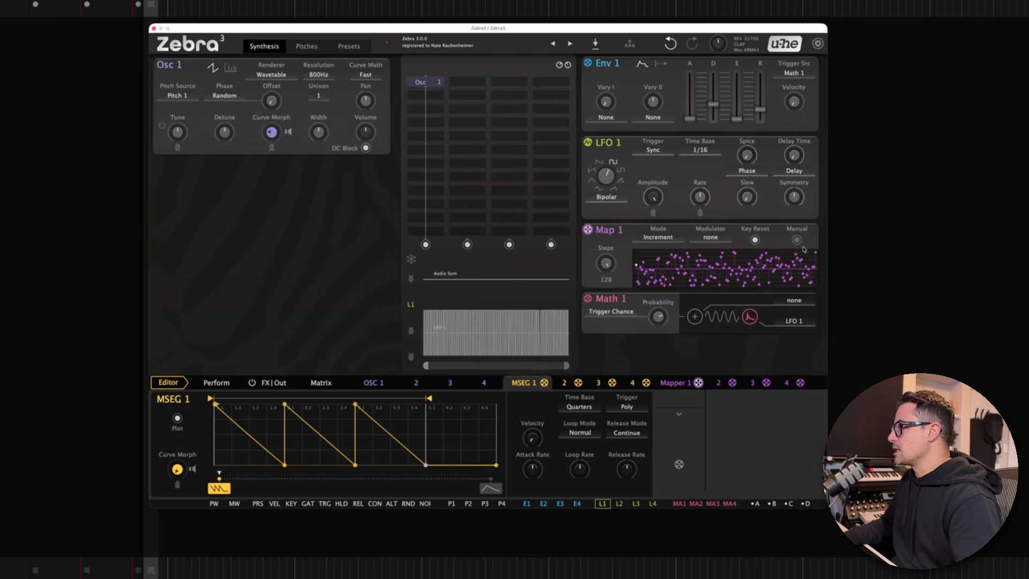
# - Set Mapper 1 to 12 steps and choose Math 1 as its modulator
pyautogui.moveTo(602, 264); pyautogui.dragTo(602, 316)
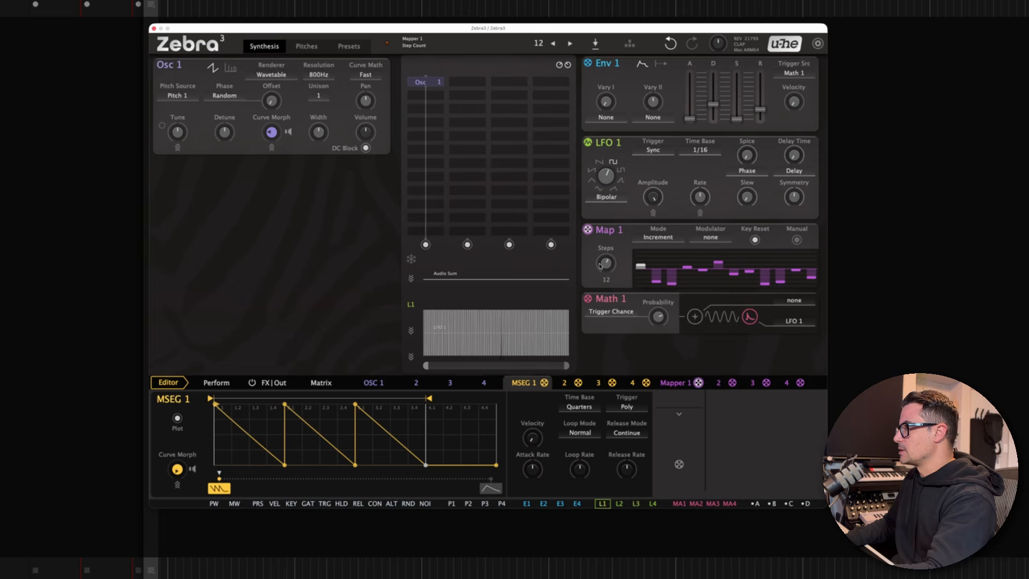
pyautogui.click(664, 238)
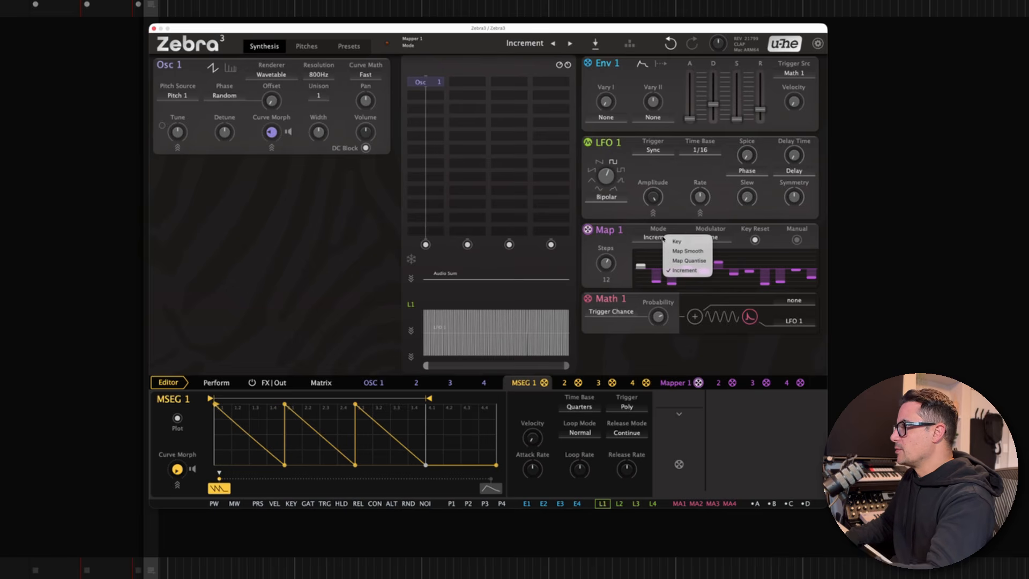
pyautogui.click(631, 239)
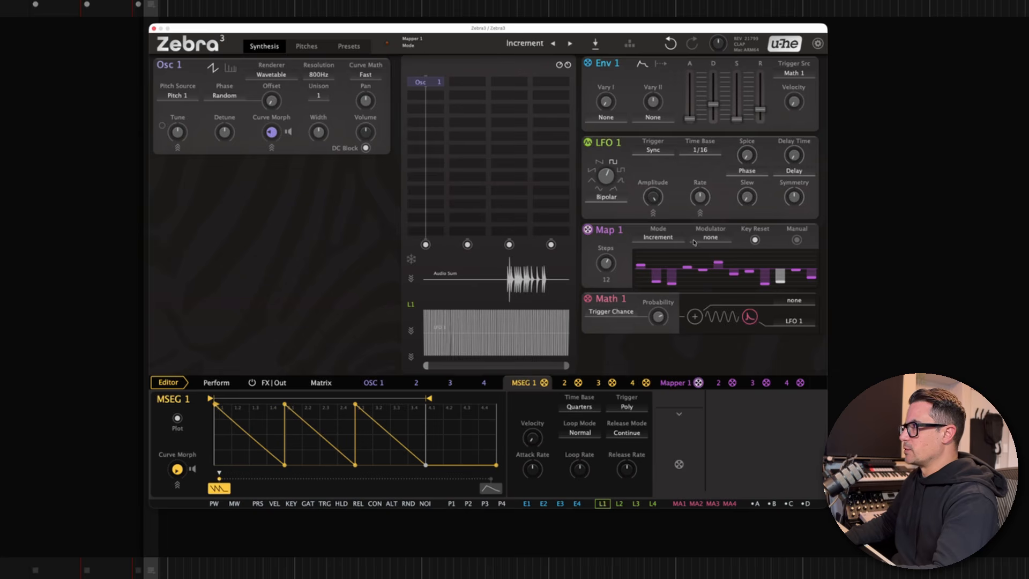
pyautogui.click(708, 239)
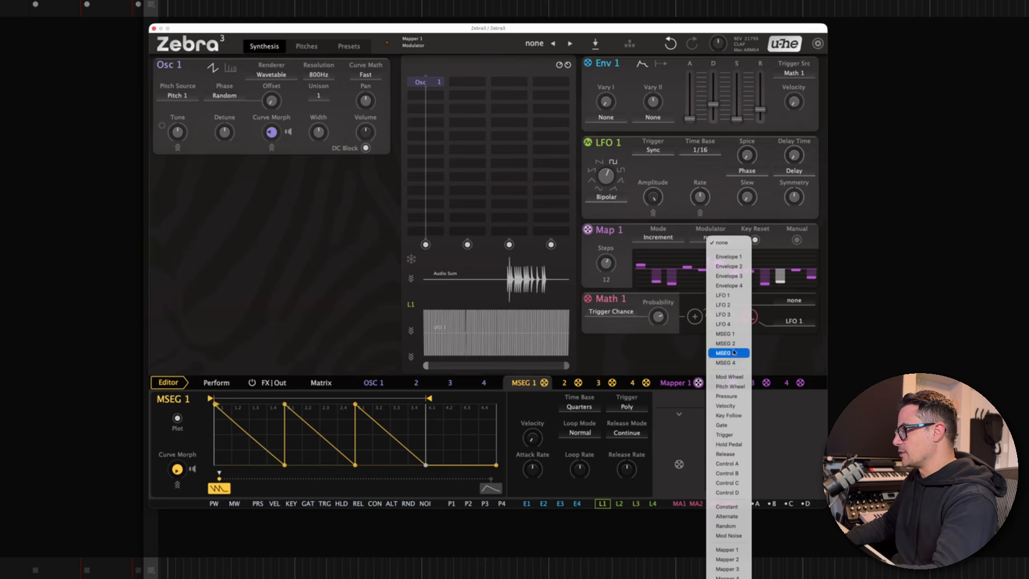
pyautogui.click(727, 296)
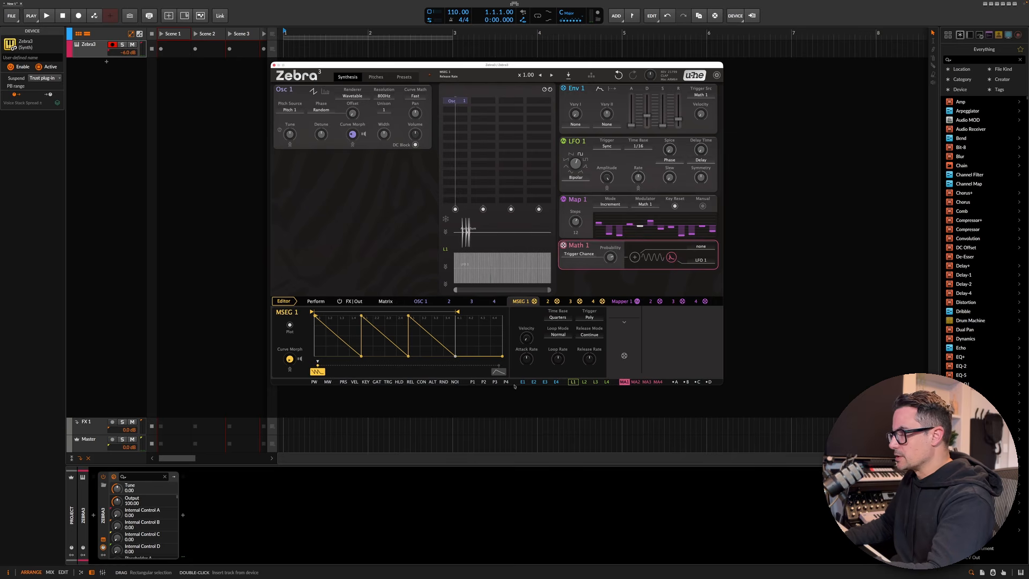
# - In the Matrix, adjust the Mapper 1 to Osc 1 Tune slot and set its quantize to Minor Scale
pyautogui.click(386, 301)
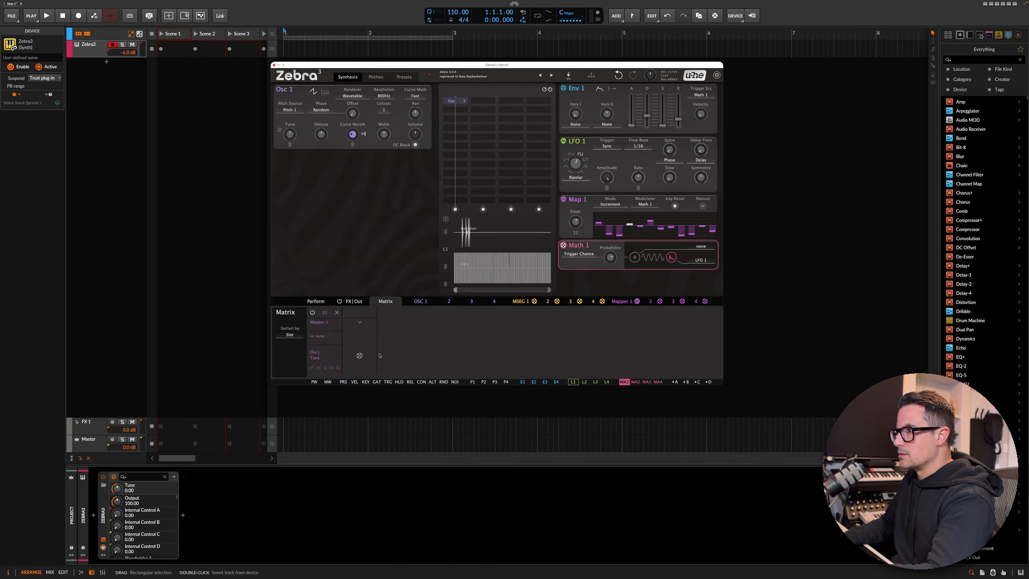
pyautogui.moveTo(322, 329); pyautogui.dragTo(344, 330)
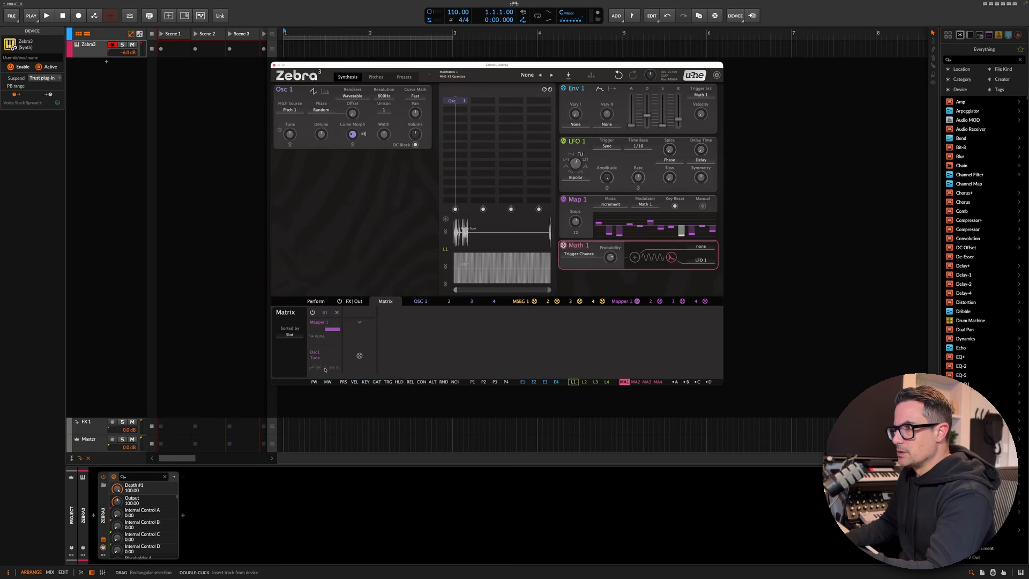
pyautogui.click(324, 369)
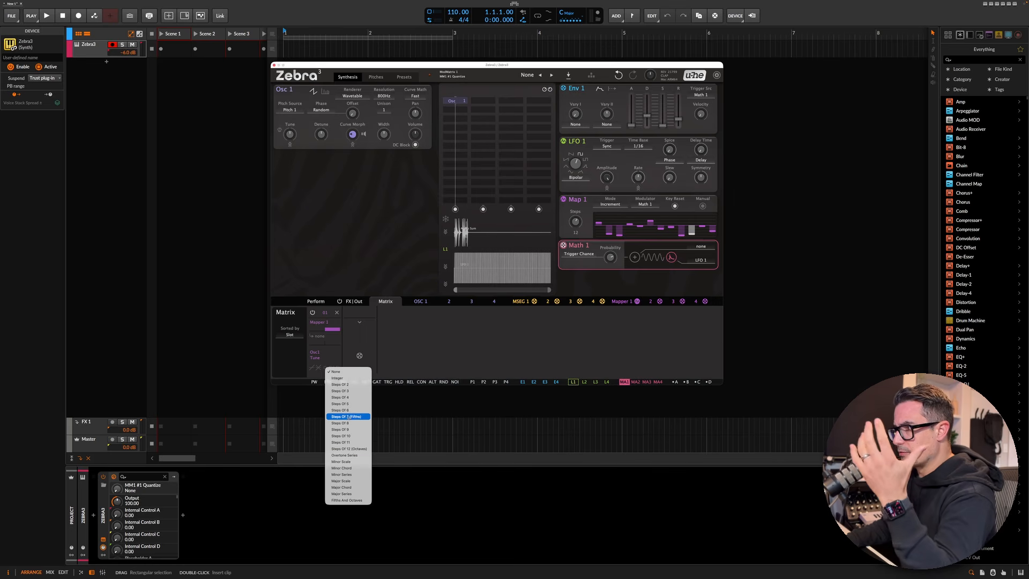
pyautogui.click(346, 379)
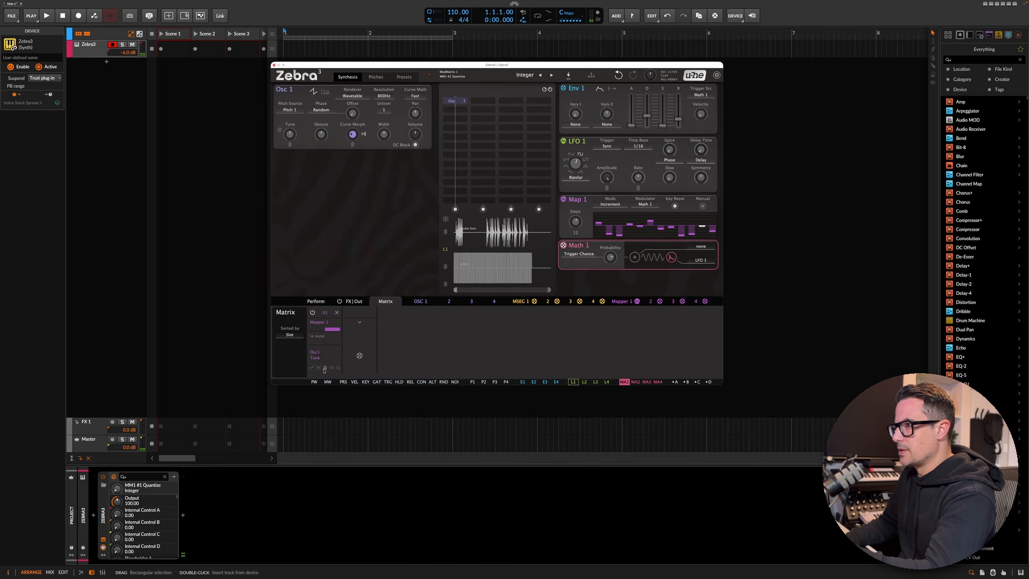
pyautogui.click(324, 369)
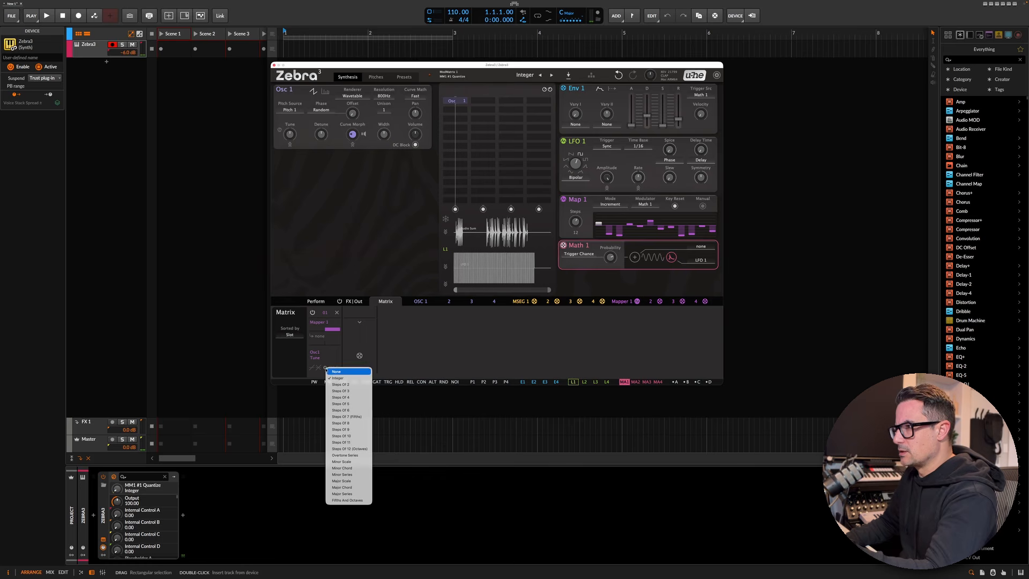
pyautogui.click(349, 462)
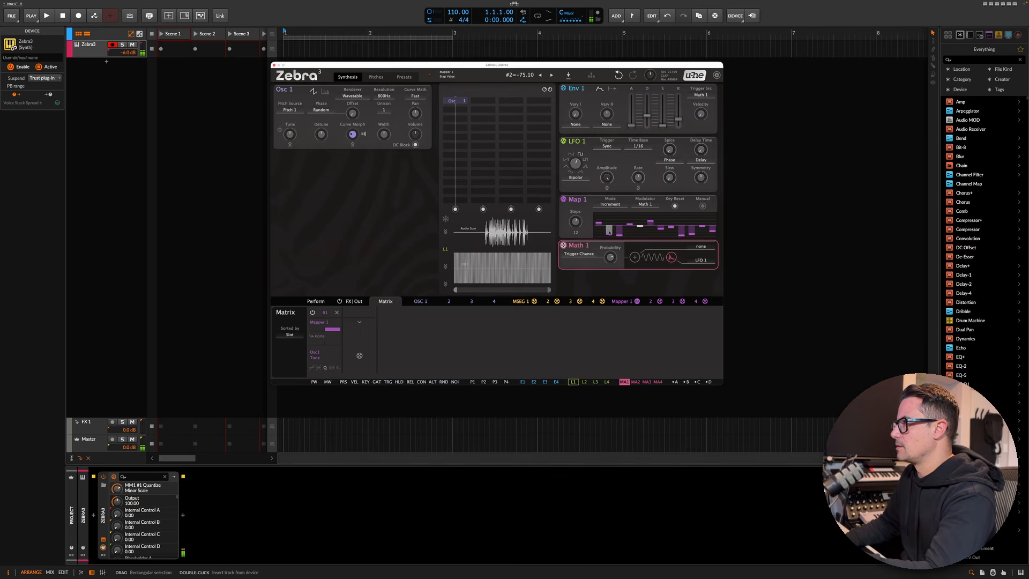
# - Open Mapper 1's editor and make its step values unipolar
pyautogui.moveTo(611, 231); pyautogui.dragTo(612, 209)
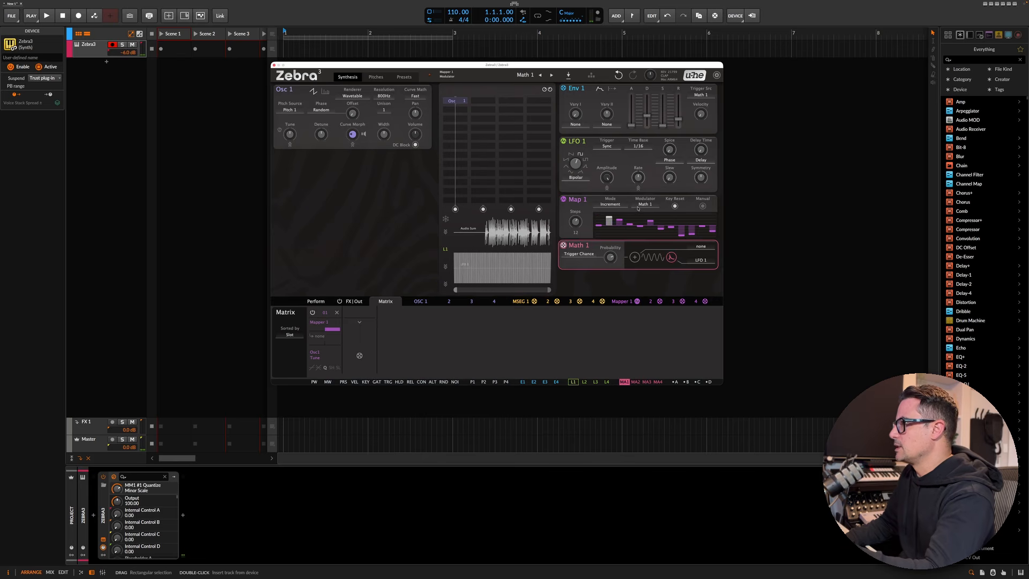
pyautogui.rightClick(591, 232)
pyautogui.click(618, 300)
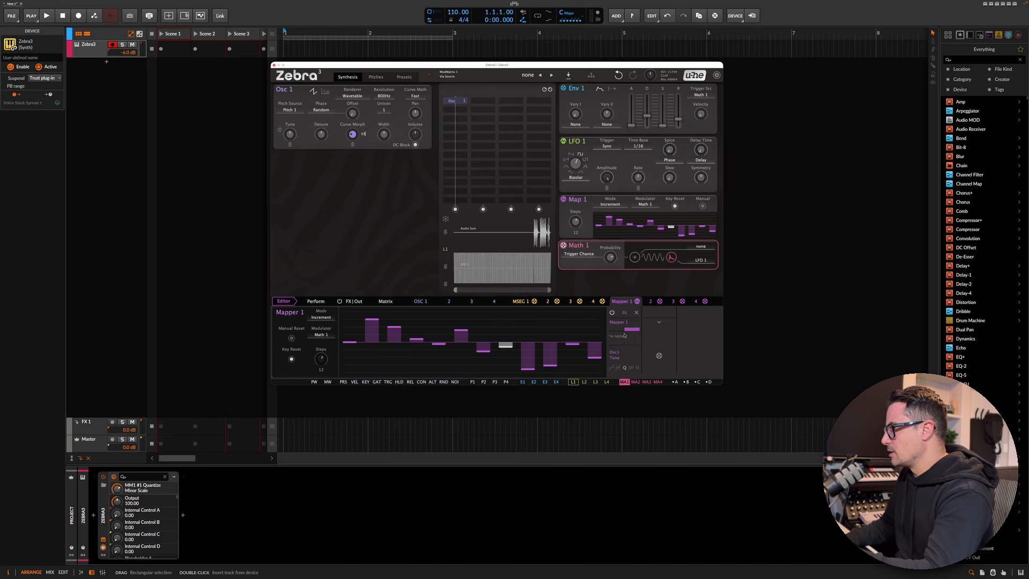
pyautogui.rightClick(381, 365)
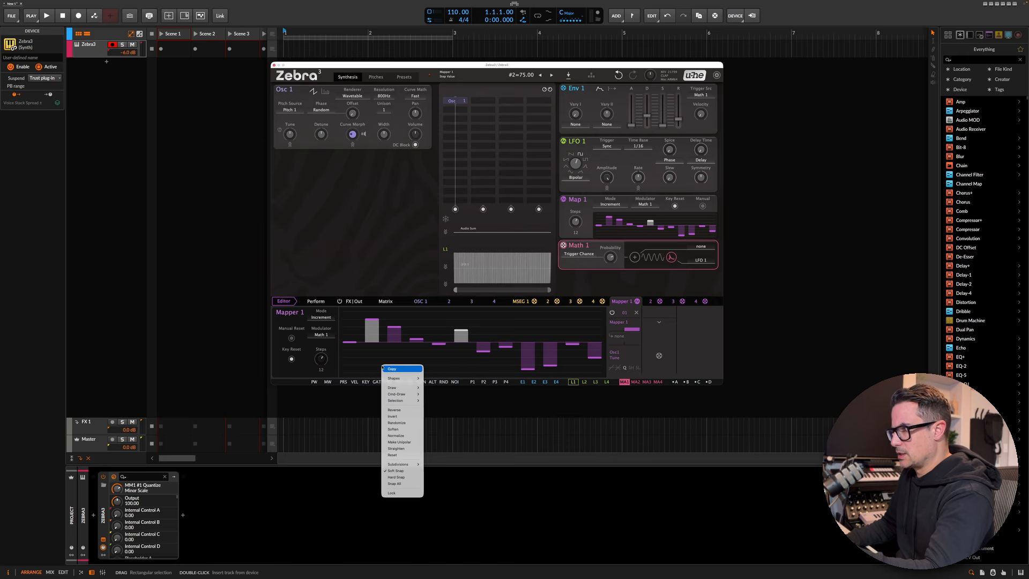
pyautogui.moveTo(408, 403)
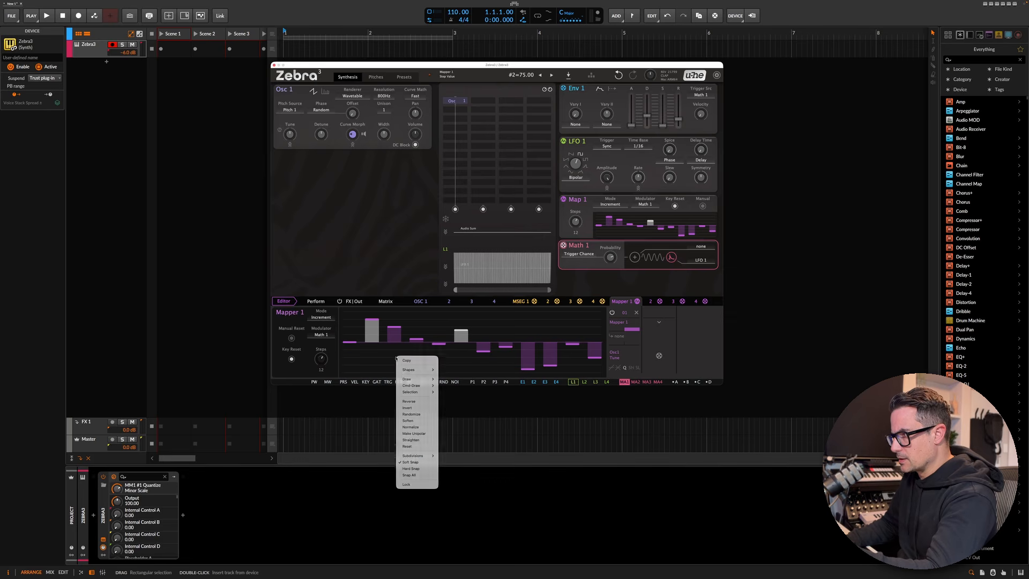
pyautogui.rightClick(382, 349)
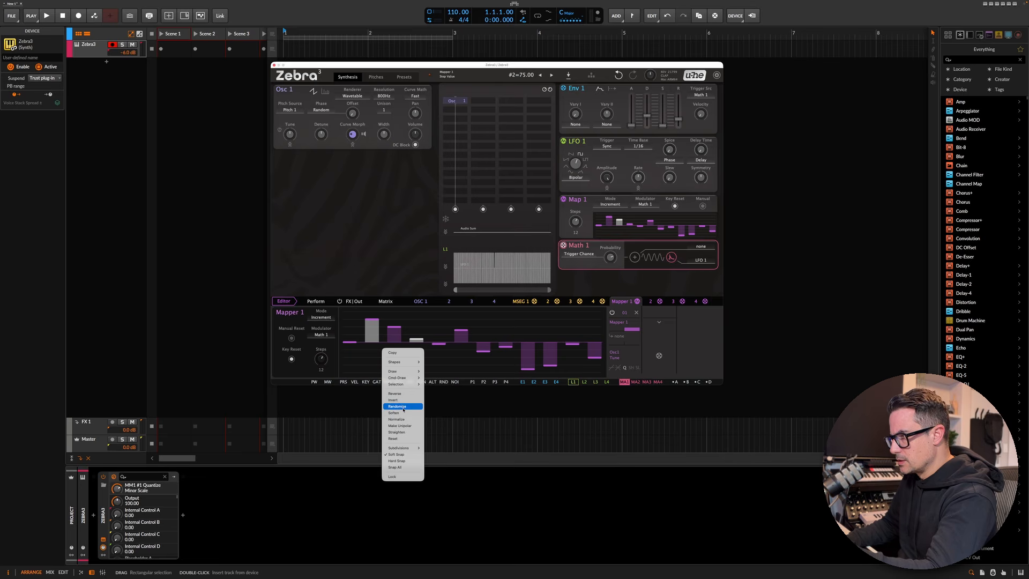
pyautogui.click(400, 425)
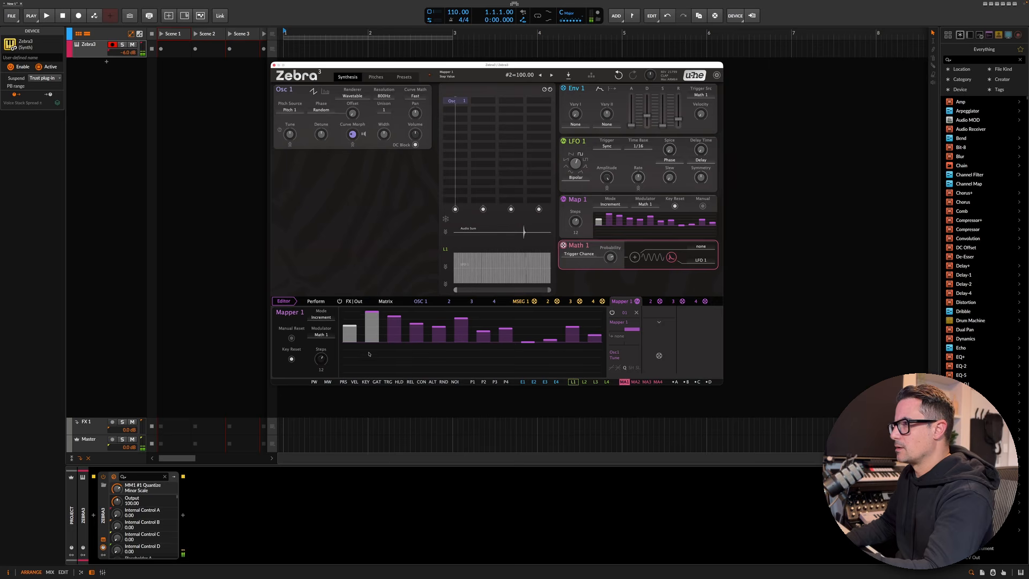
# - Raise two Mapper 1 steps and change the editor's grid subdivision
pyautogui.moveTo(372, 349); pyautogui.dragTo(372, 334)
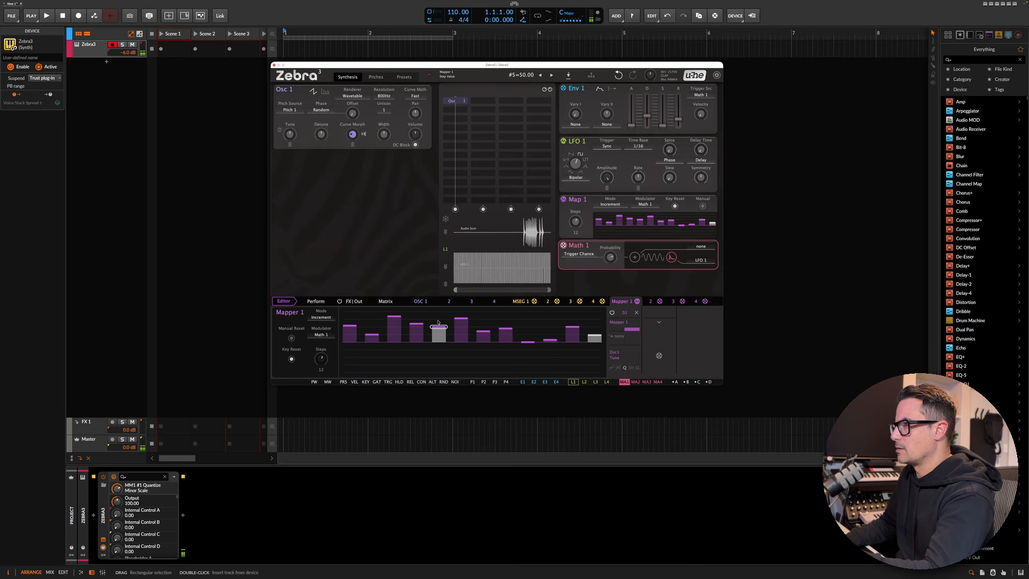
pyautogui.moveTo(440, 326); pyautogui.dragTo(439, 311)
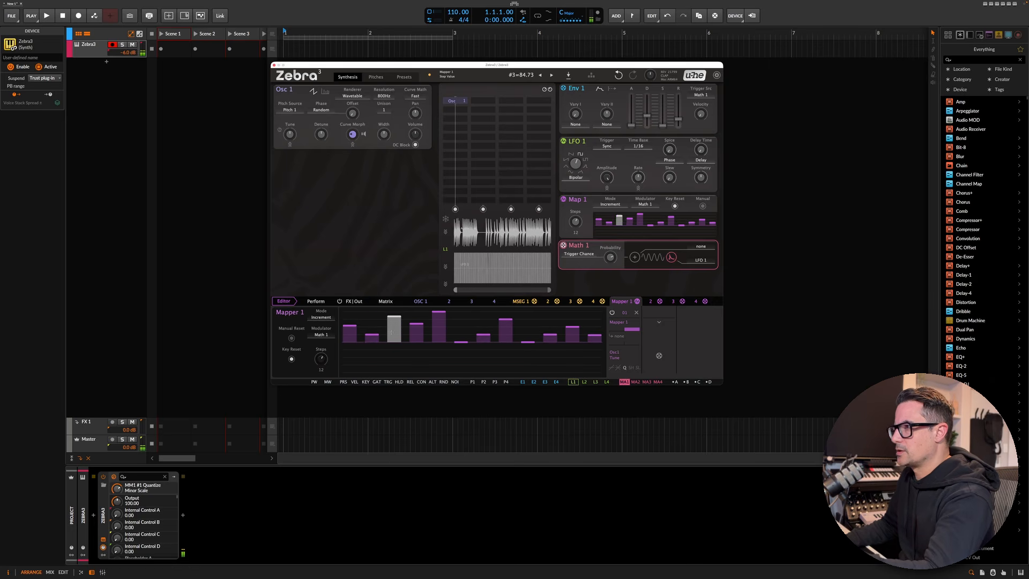
pyautogui.rightClick(365, 320)
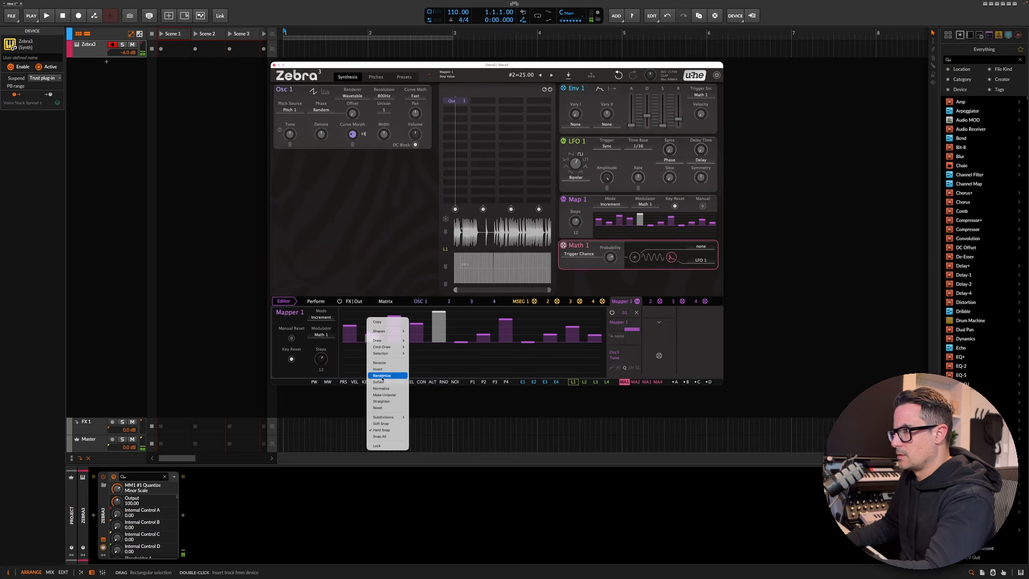
pyautogui.moveTo(397, 417)
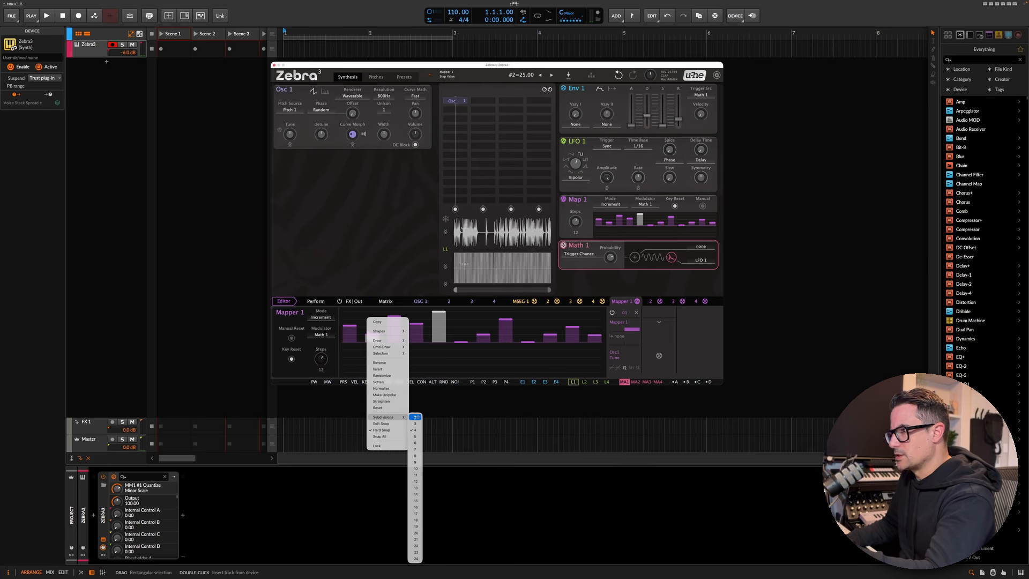
pyautogui.click(416, 482)
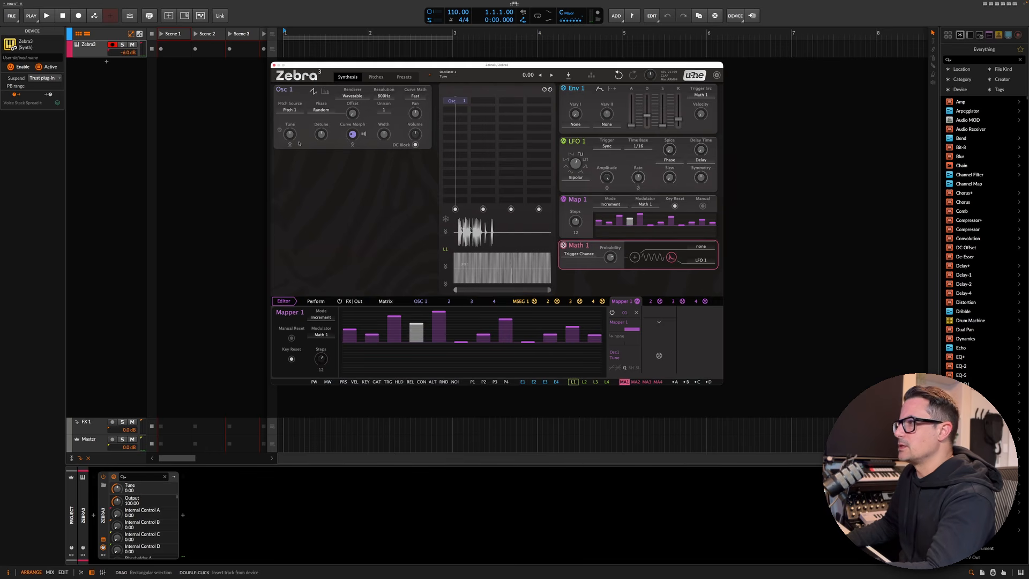
# - Set the Tune modulation depth to about 31 and redraw several Mapper 1 step heights
pyautogui.moveTo(632, 330); pyautogui.dragTo(632, 349)
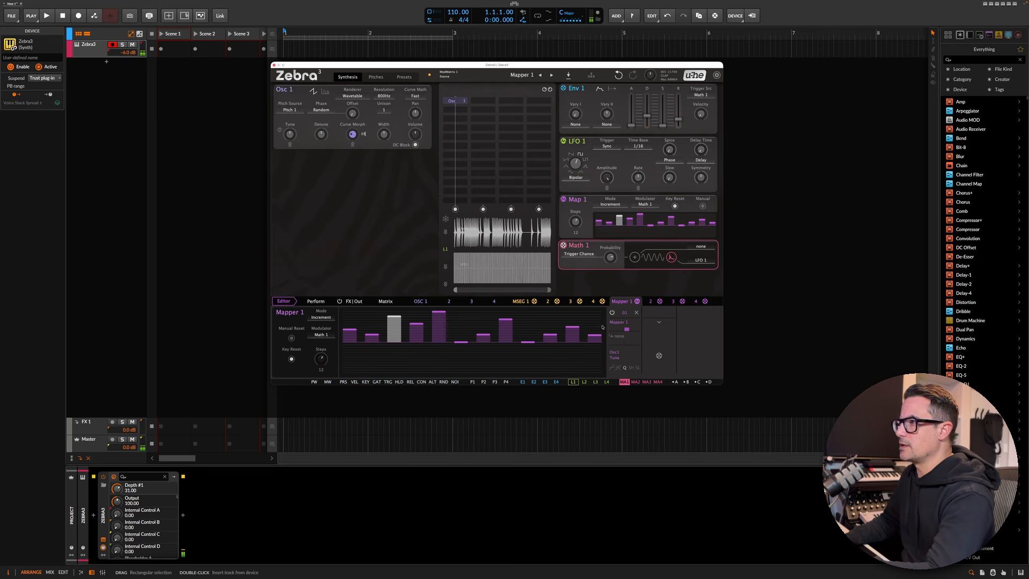
pyautogui.click(527, 327)
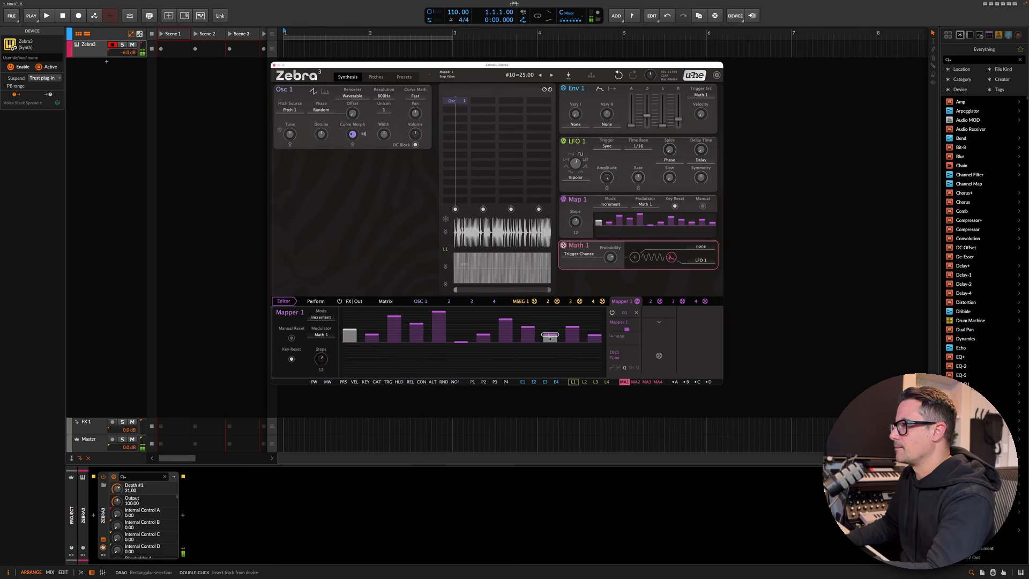
pyautogui.click(549, 343)
pyautogui.click(394, 324)
pyautogui.click(350, 343)
pyautogui.click(416, 342)
pyautogui.click(483, 367)
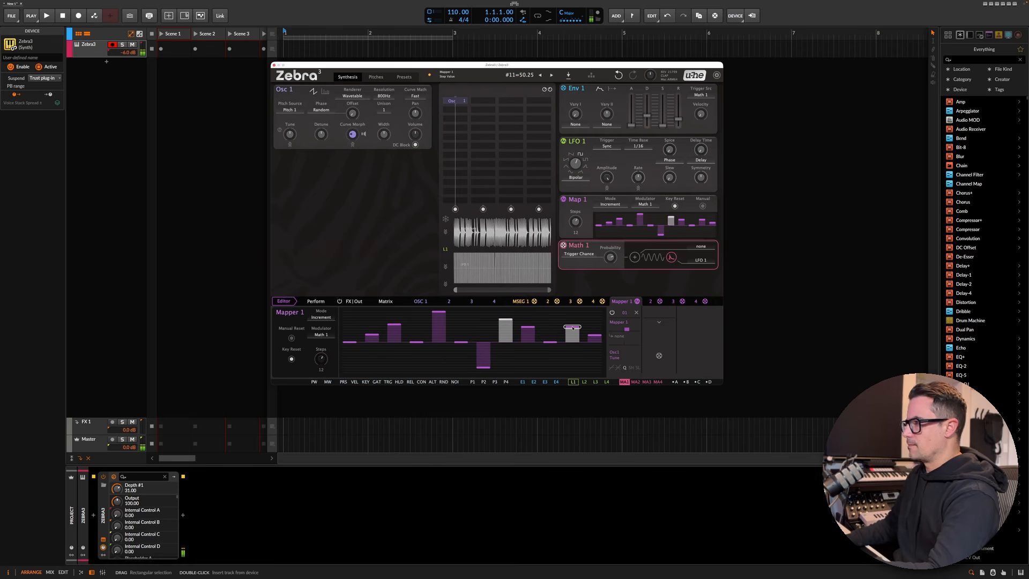
pyautogui.click(592, 367)
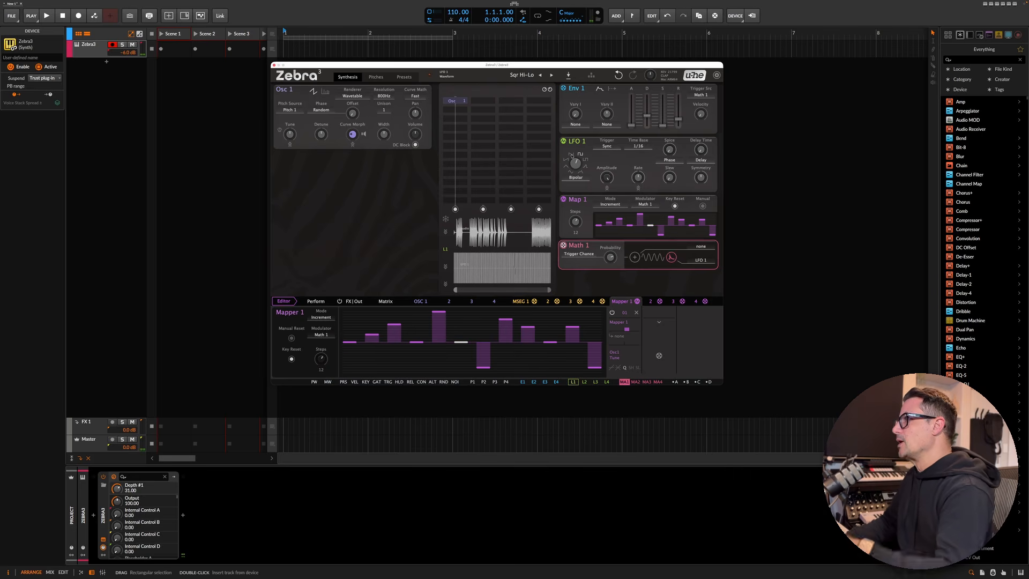
# - Fine-tune Env 1's envelope sliders
pyautogui.moveTo(647, 117); pyautogui.dragTo(647, 113)
pyautogui.moveTo(678, 119); pyautogui.dragTo(679, 117)
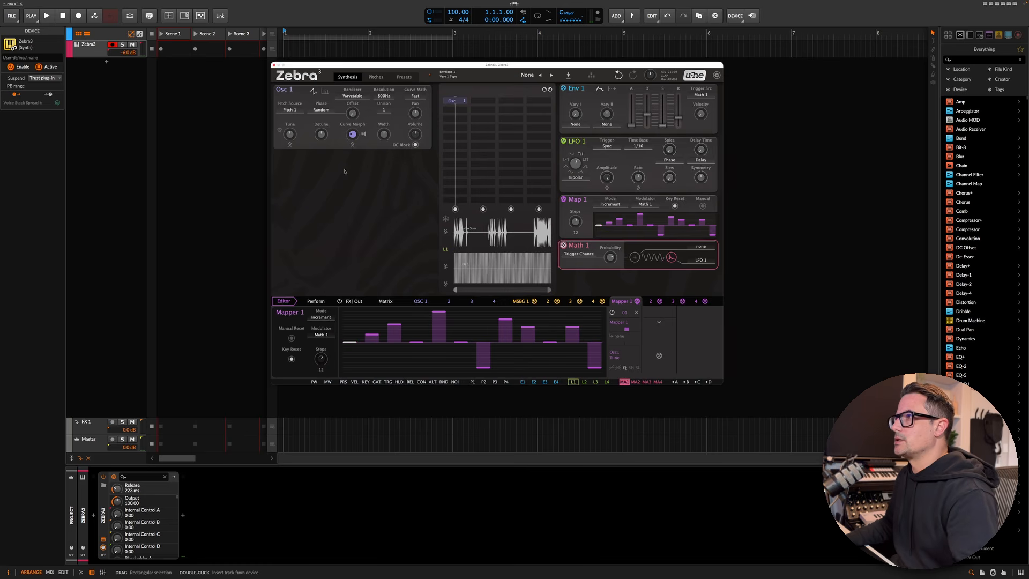
# - Insert Filter 1 into the routing grid below Osc 1
pyautogui.click(453, 122)
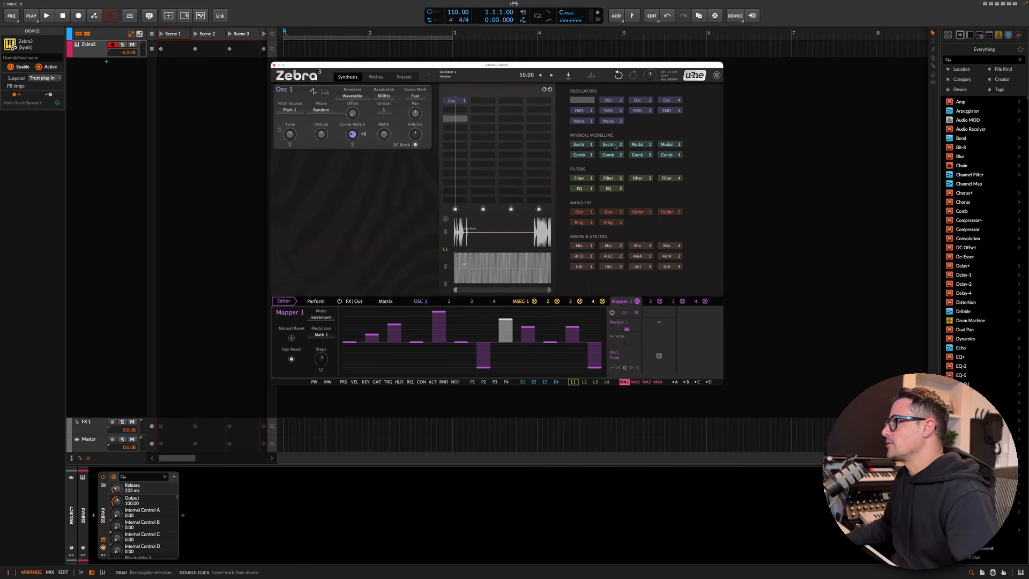
pyautogui.click(579, 178)
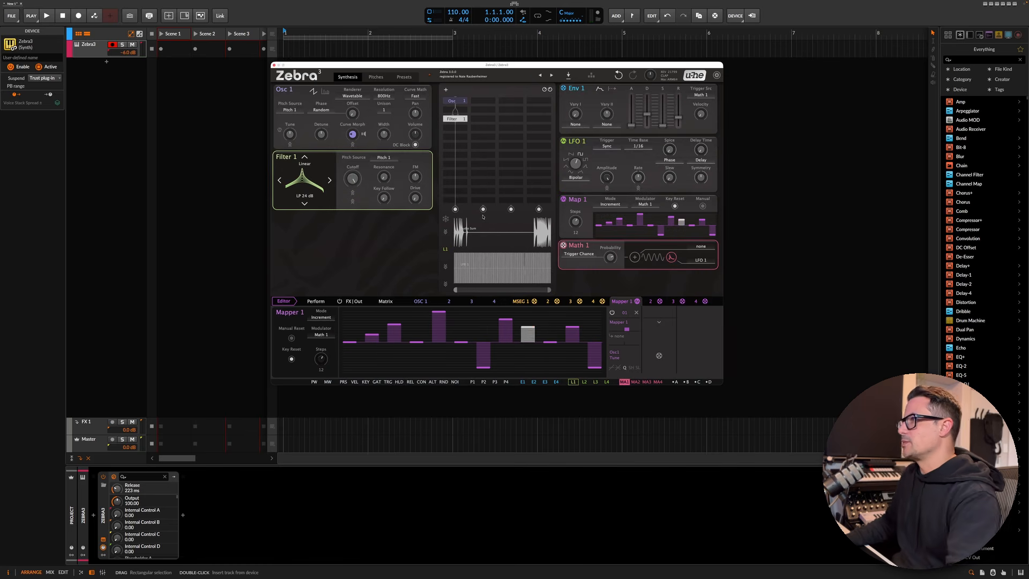
# - Lower Filter 1's cutoff to about 415 Hz and assign Envelope 2 as its modulation source
pyautogui.moveTo(352, 179); pyautogui.dragTo(352, 257)
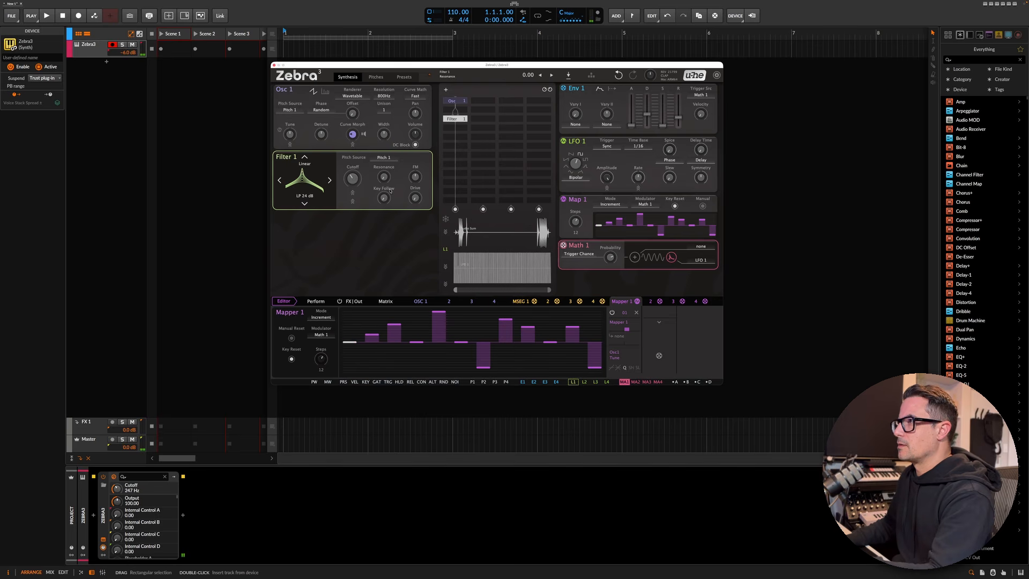
pyautogui.click(352, 193)
pyautogui.click(374, 211)
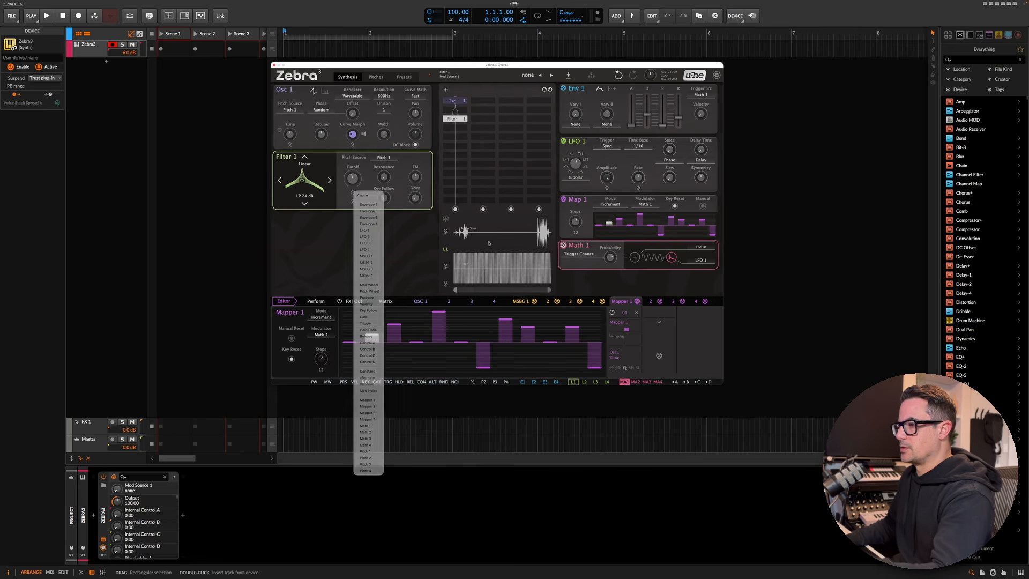
# - Lengthen Env 2's decay and set the amount of Envelope 2 modulation on the cutoff
pyautogui.moveTo(659, 160); pyautogui.dragTo(631, 182)
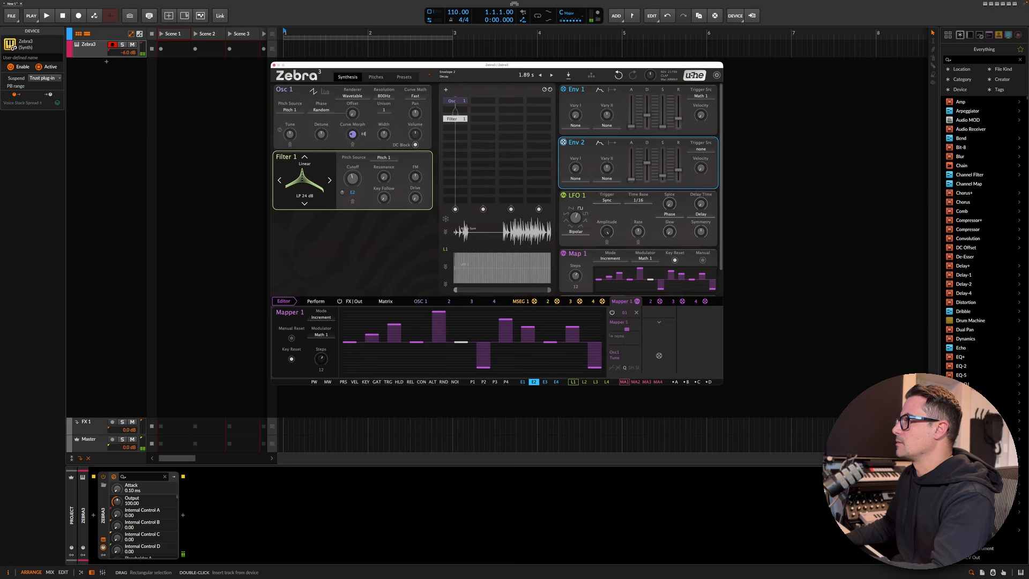
pyautogui.click(353, 191)
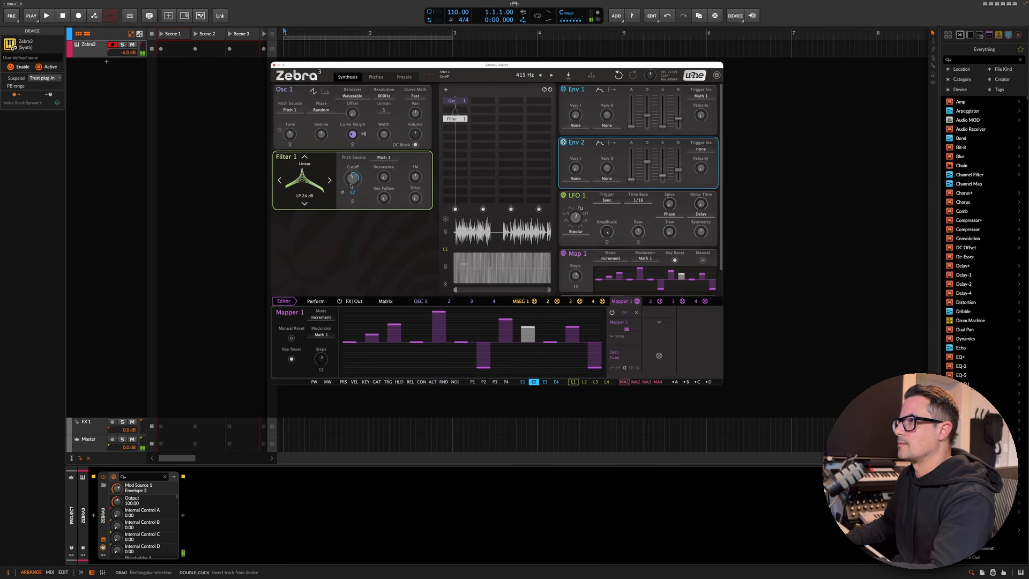
pyautogui.moveTo(352, 186); pyautogui.dragTo(351, 203)
pyautogui.click(342, 193)
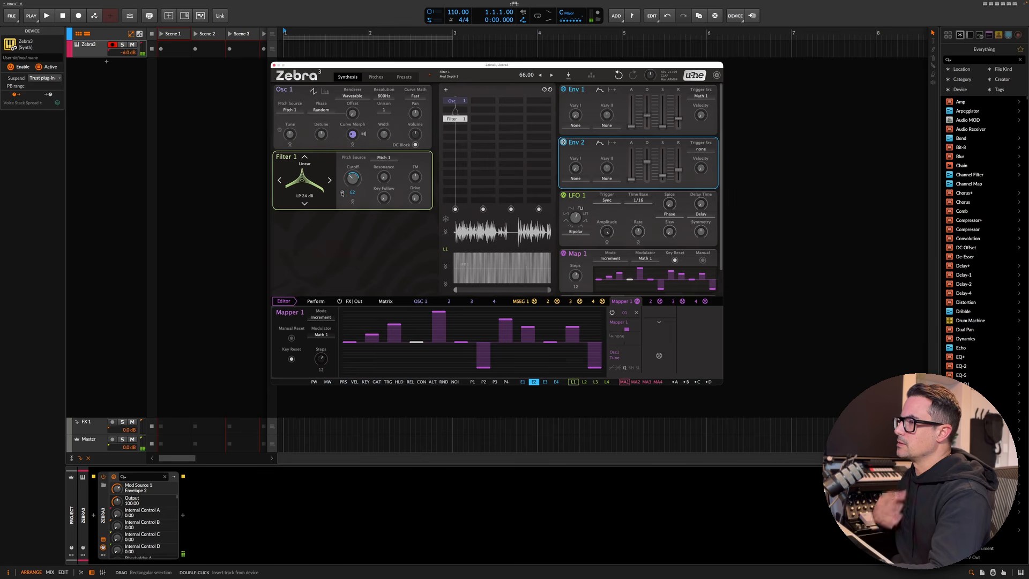
# - Set Env 2's trigger source to Math 1 and adjust its sustain and decay sliders
pyautogui.click(715, 154)
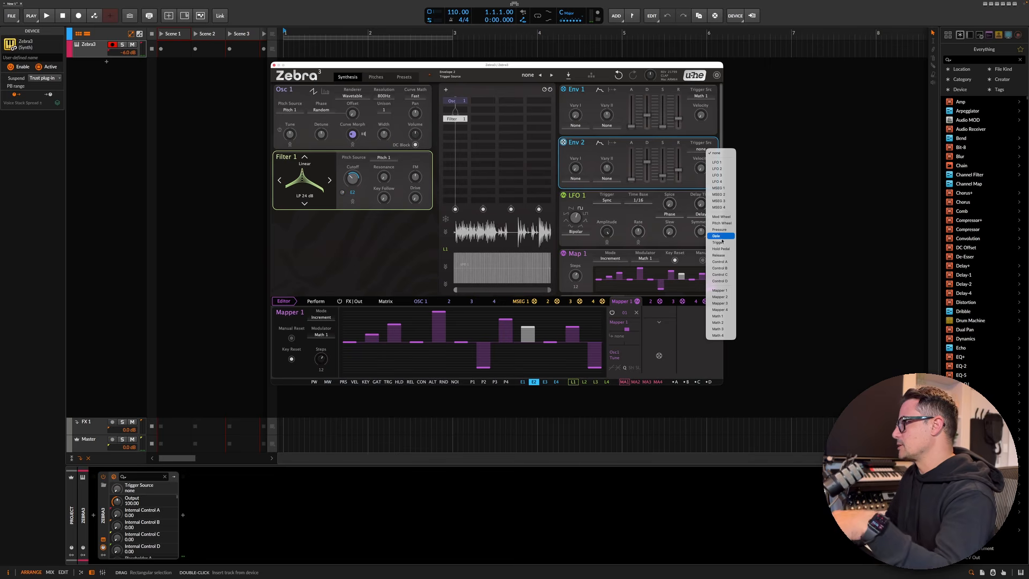
pyautogui.click(719, 316)
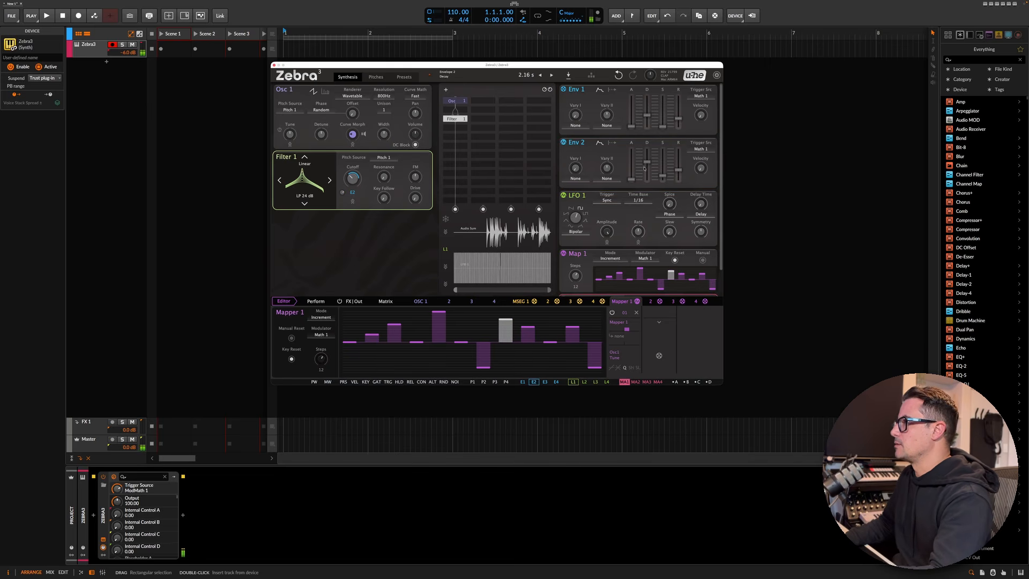
pyautogui.click(662, 178)
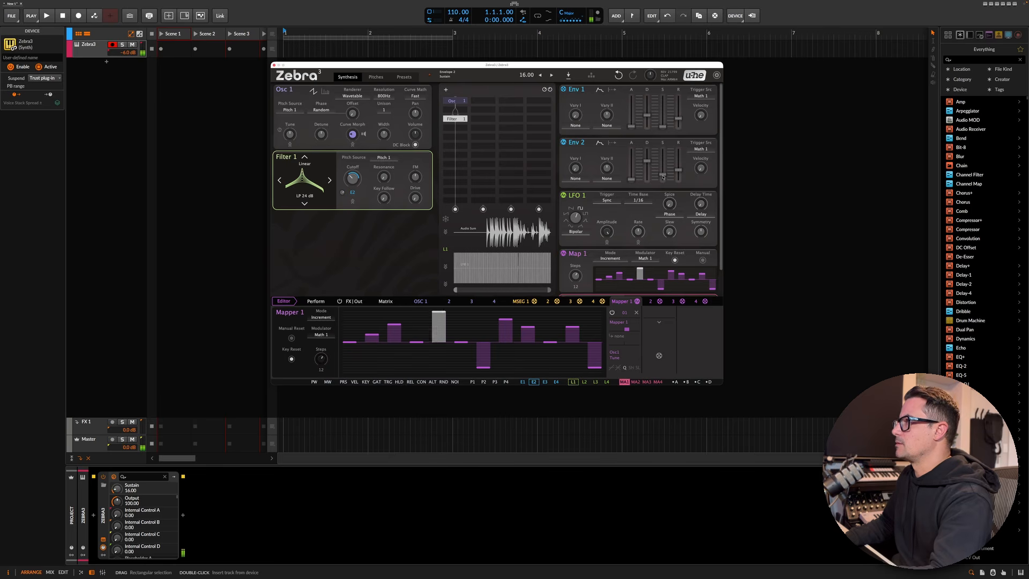
pyautogui.moveTo(647, 161); pyautogui.dragTo(646, 162)
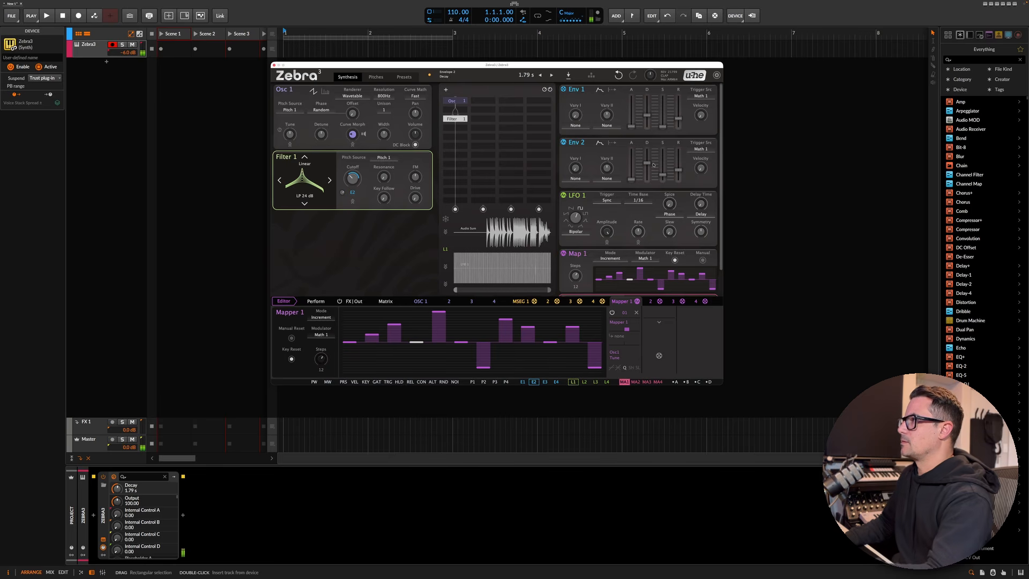
pyautogui.click(633, 180)
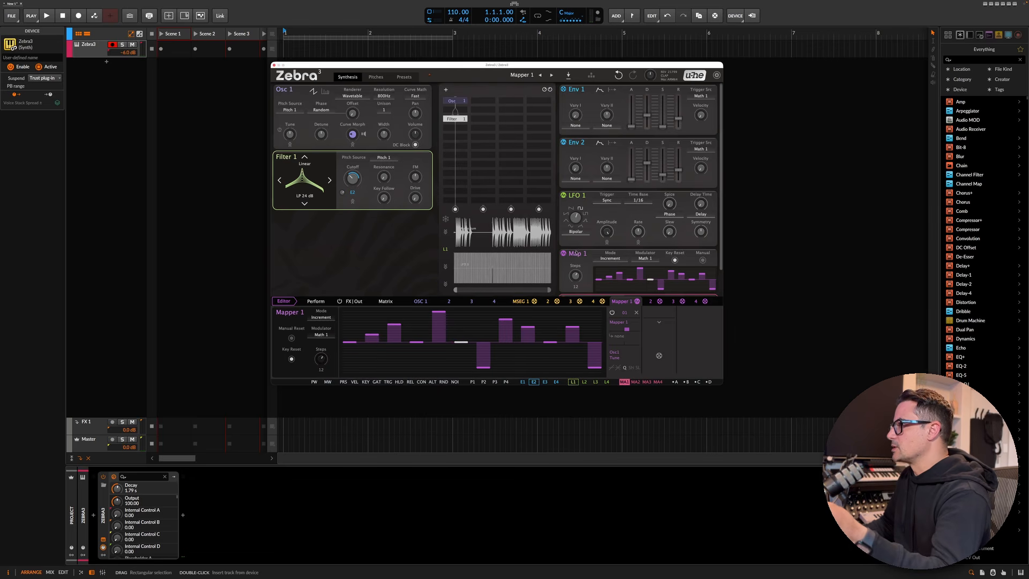
# - Route Mapper 1 to Env 2's decay, set that modulation depth in the Matrix, and nudge Env 2's attack
pyautogui.moveTo(564, 254); pyautogui.dragTo(647, 171)
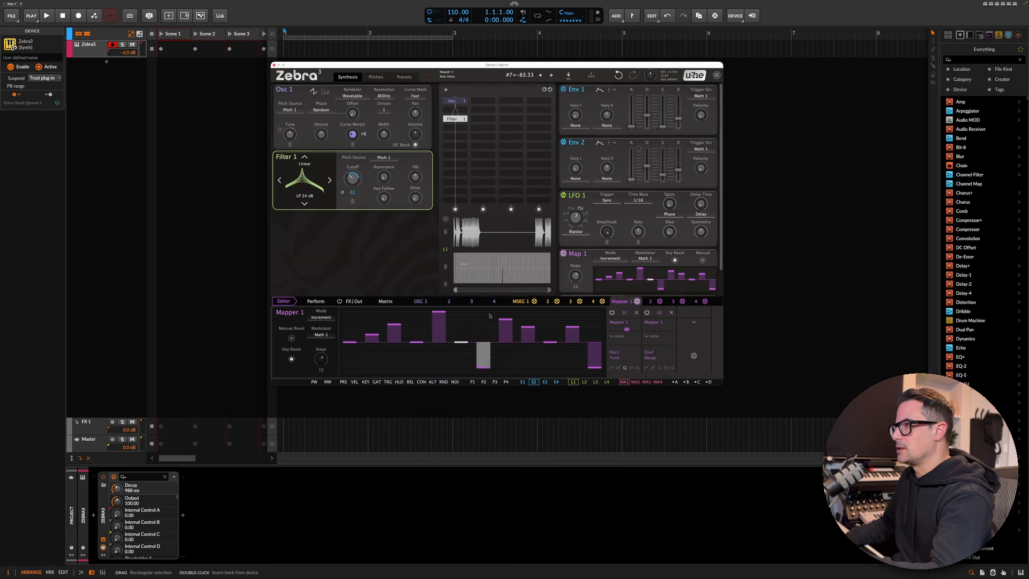
pyautogui.click(382, 301)
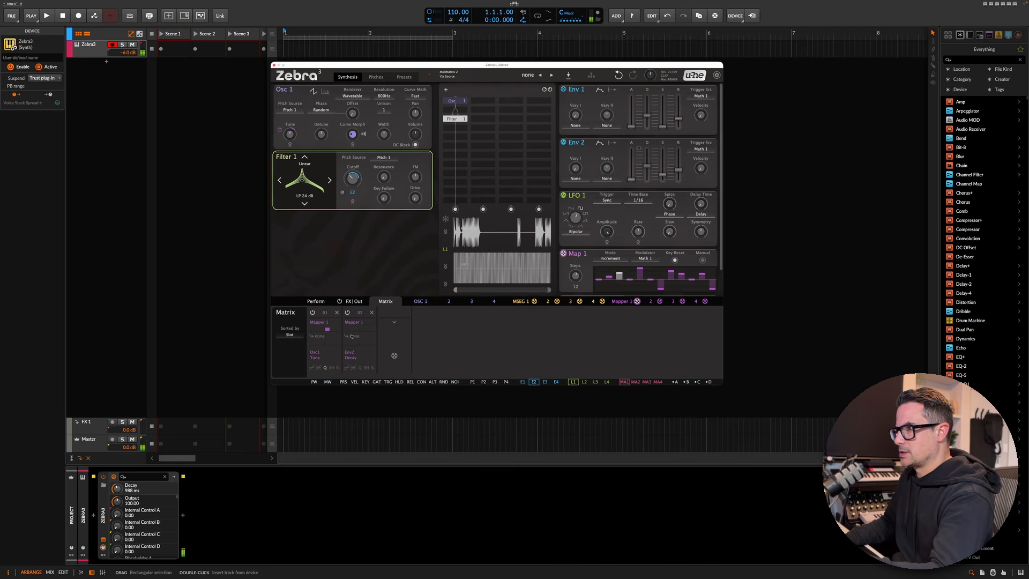
pyautogui.moveTo(360, 329); pyautogui.dragTo(360, 317)
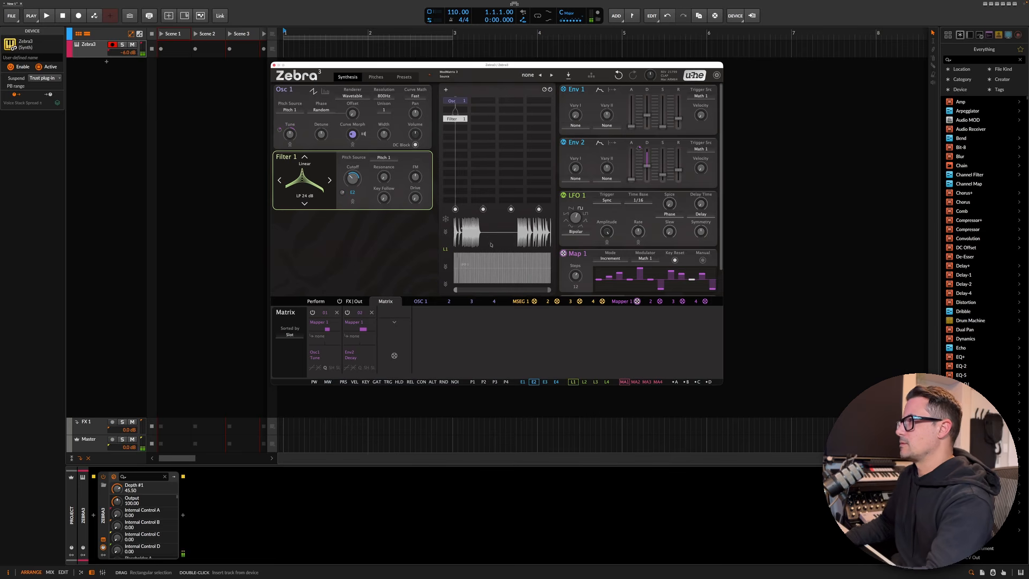
pyautogui.moveTo(632, 180); pyautogui.dragTo(632, 178)
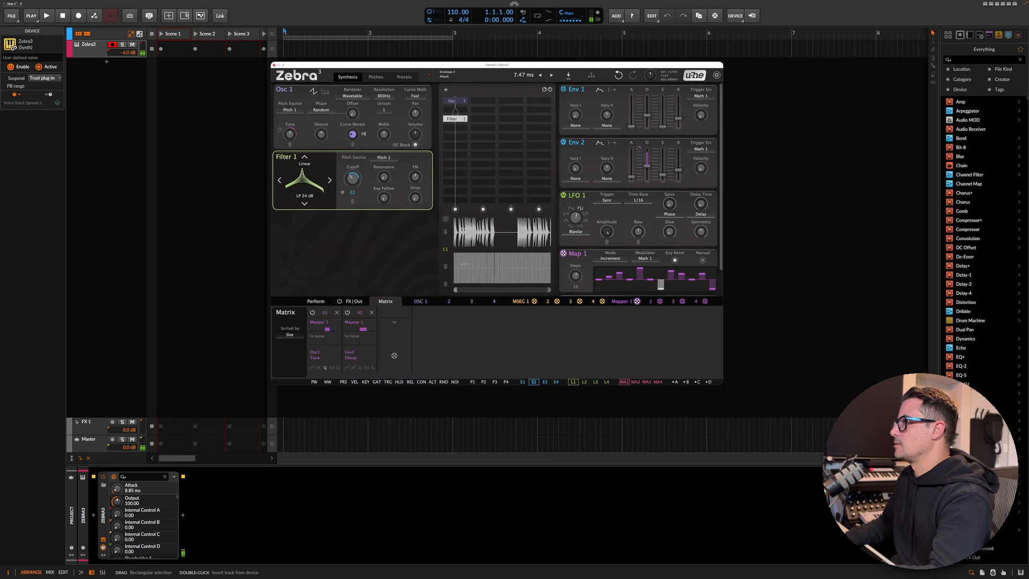
# - Set Env 1's Vary 1 type to Overshoot and modulate its depth with the Noise source
pyautogui.click(576, 125)
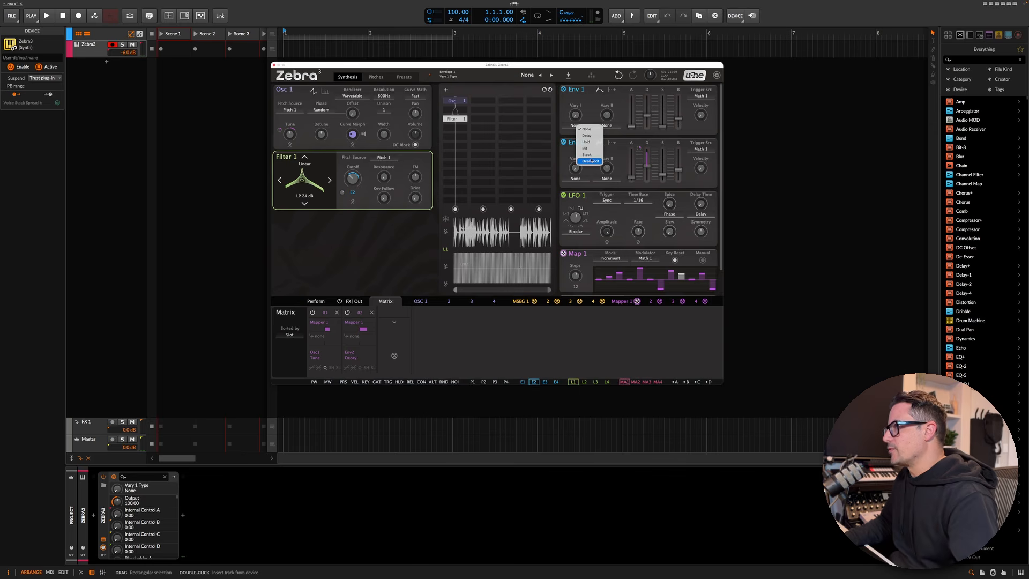
pyautogui.click(591, 160)
pyautogui.click(578, 114)
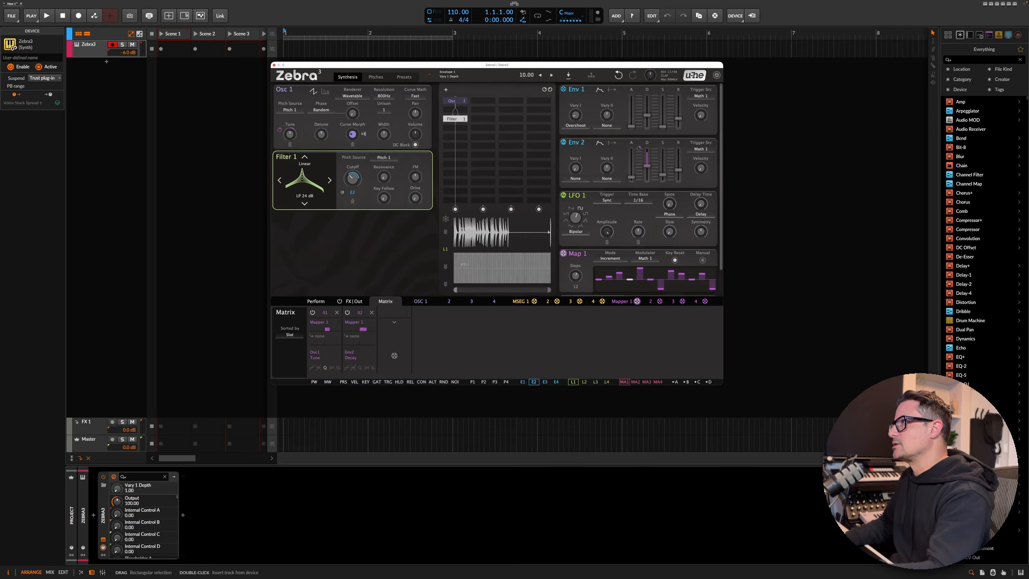
pyautogui.moveTo(580, 113); pyautogui.dragTo(578, 119)
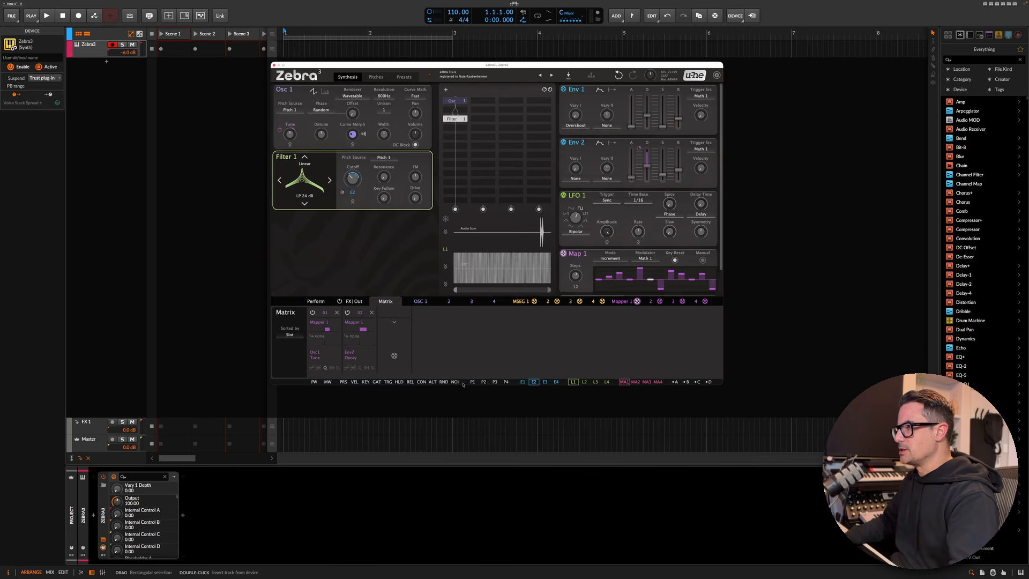
pyautogui.moveTo(455, 382); pyautogui.dragTo(575, 115)
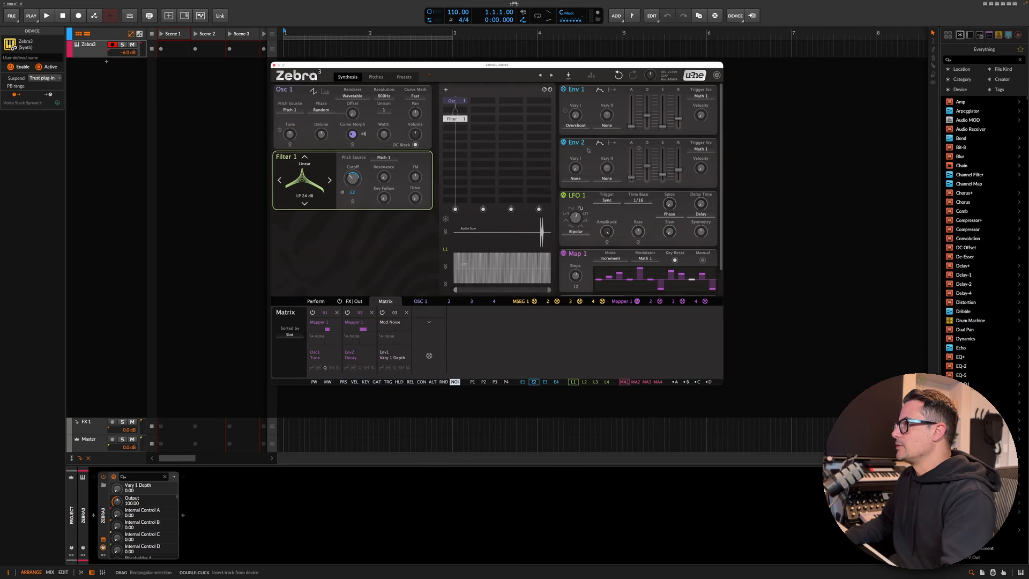
# - Set Env 2's Vary 1 type to Overshoot, modulate its depth with Noise, and fine-tune both envelopes' Vary depths
pyautogui.click(576, 181)
pyautogui.click(594, 214)
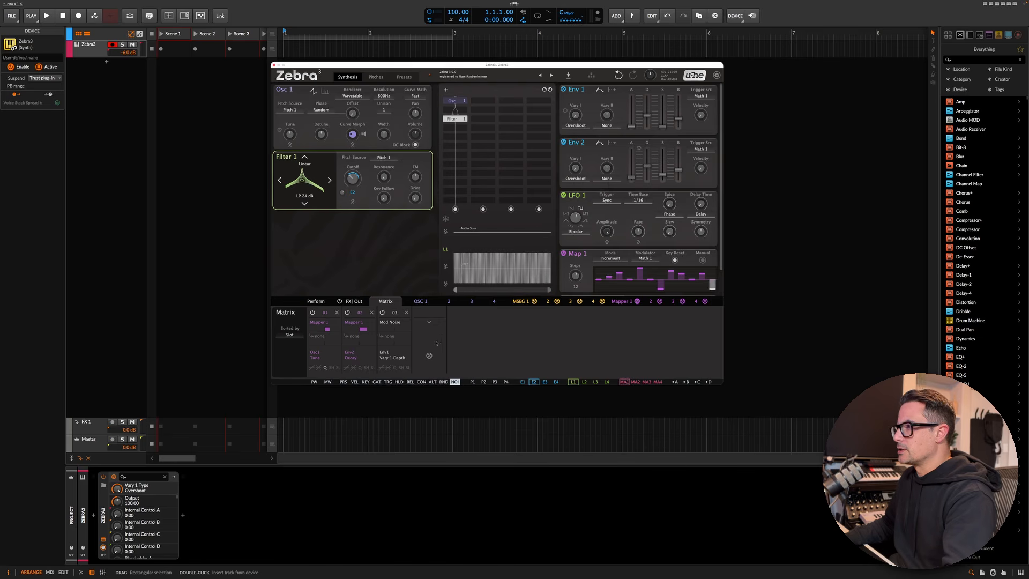
pyautogui.moveTo(454, 382); pyautogui.dragTo(565, 163)
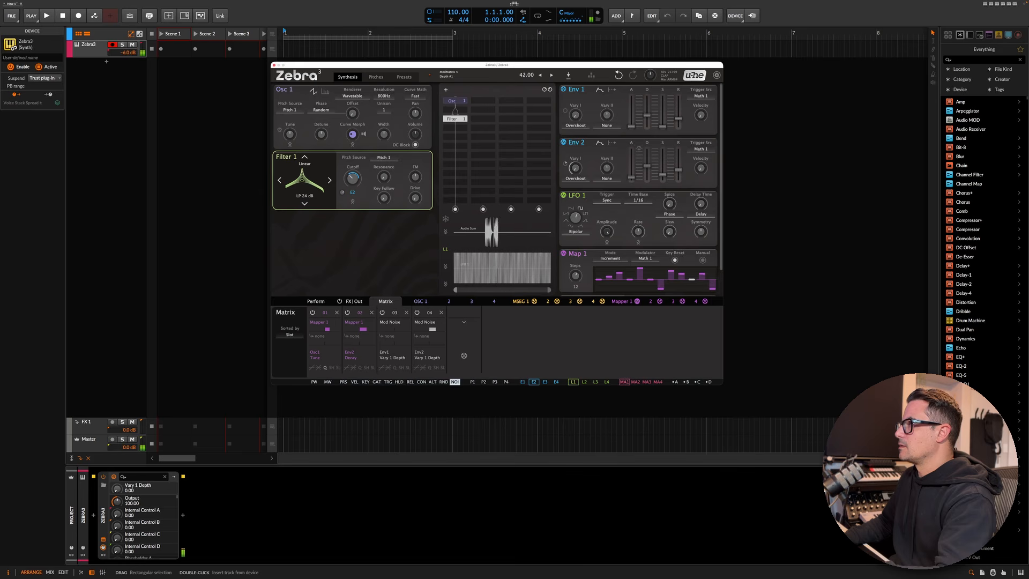
pyautogui.moveTo(566, 111); pyautogui.dragTo(566, 111)
pyautogui.moveTo(565, 163); pyautogui.dragTo(565, 162)
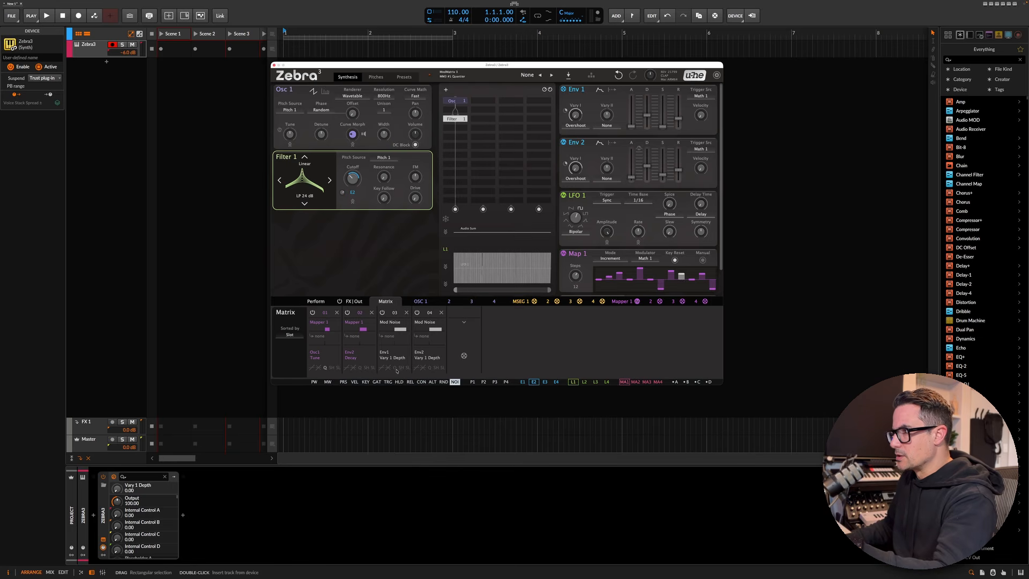
# - Set the S+H trigger of both Mod Noise matrix slots to Math 1 and raise the first slot's depth
pyautogui.click(402, 369)
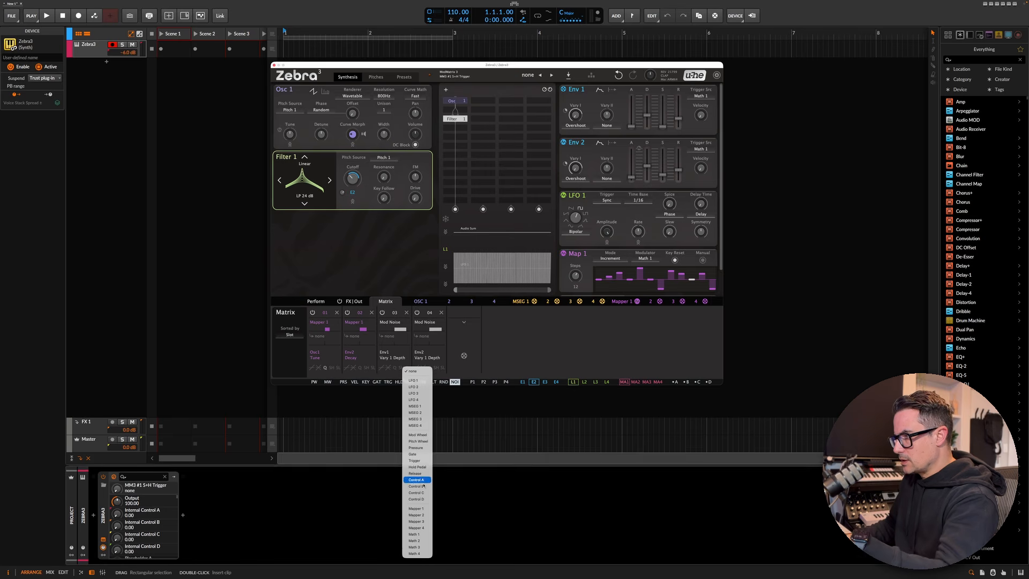
pyautogui.click(418, 534)
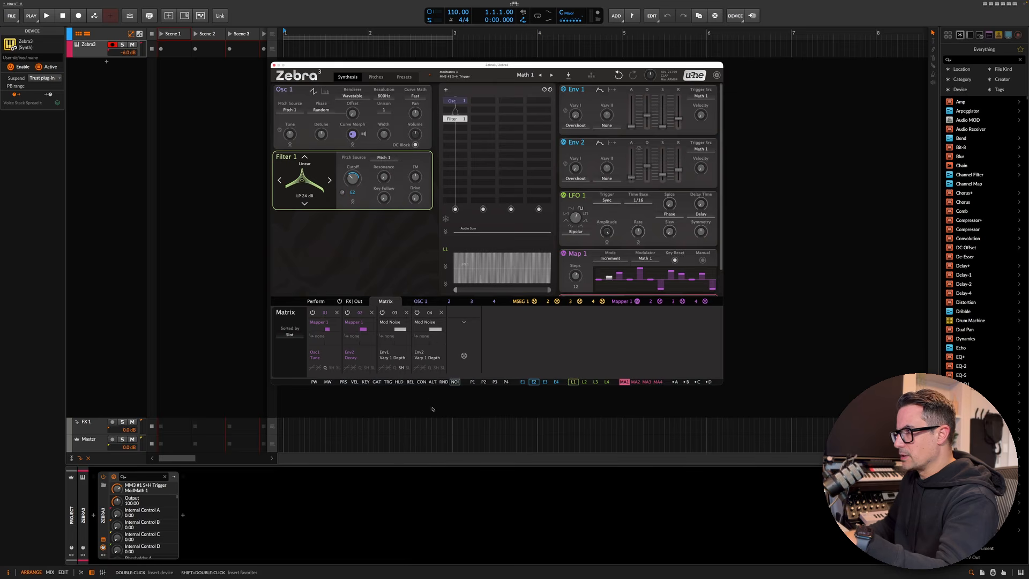
pyautogui.click(435, 370)
pyautogui.click(449, 535)
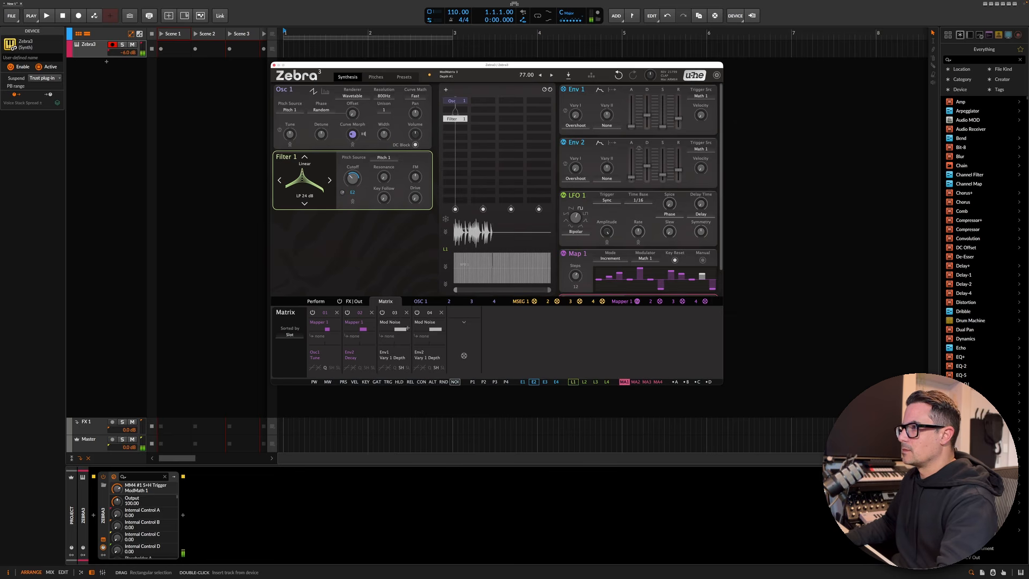
pyautogui.moveTo(407, 328); pyautogui.dragTo(451, 330)
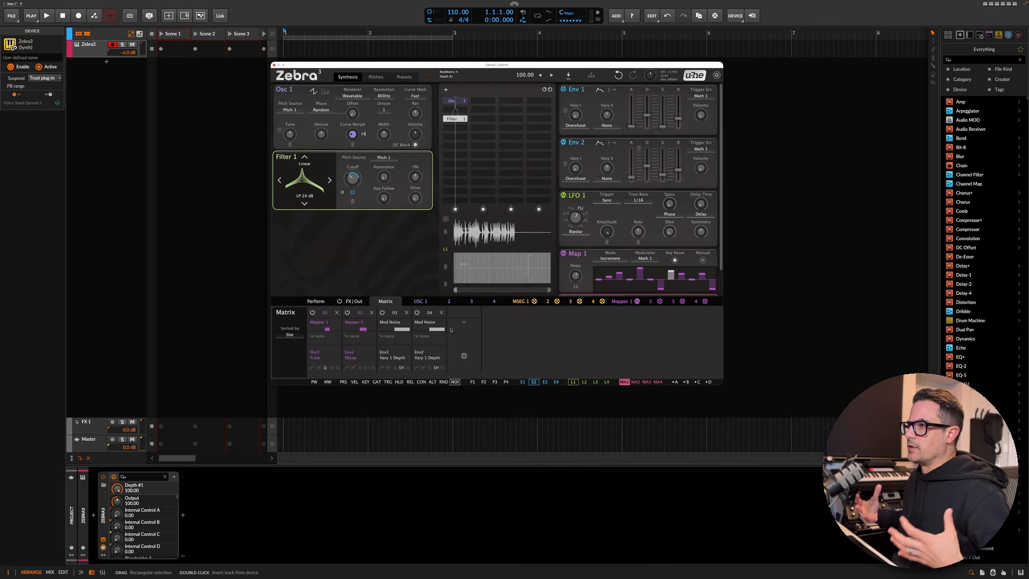
# - Review the third matrix slot's curve and quantize options and set its slew limiter to Fast
pyautogui.click(384, 368)
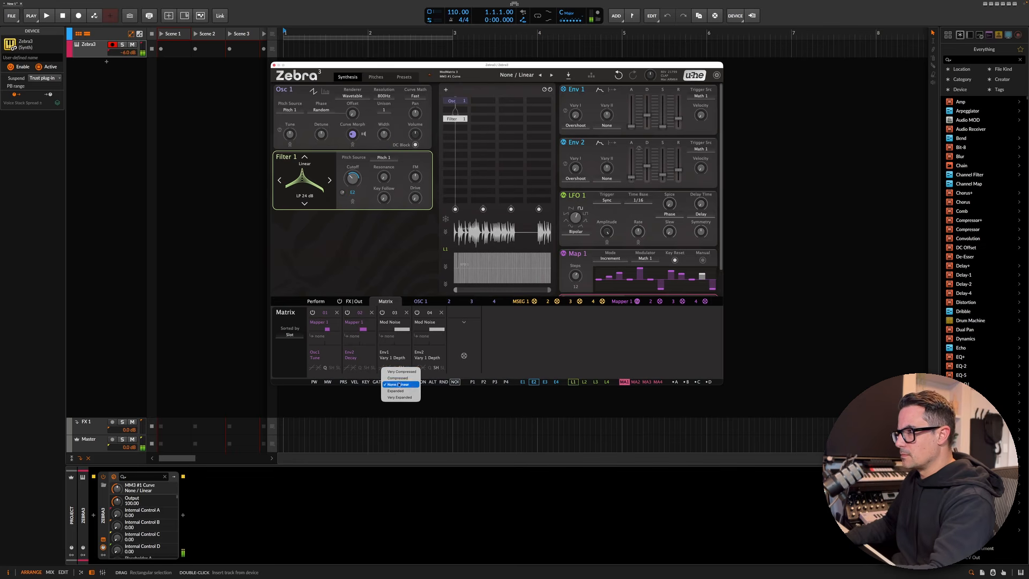
pyautogui.click(392, 371)
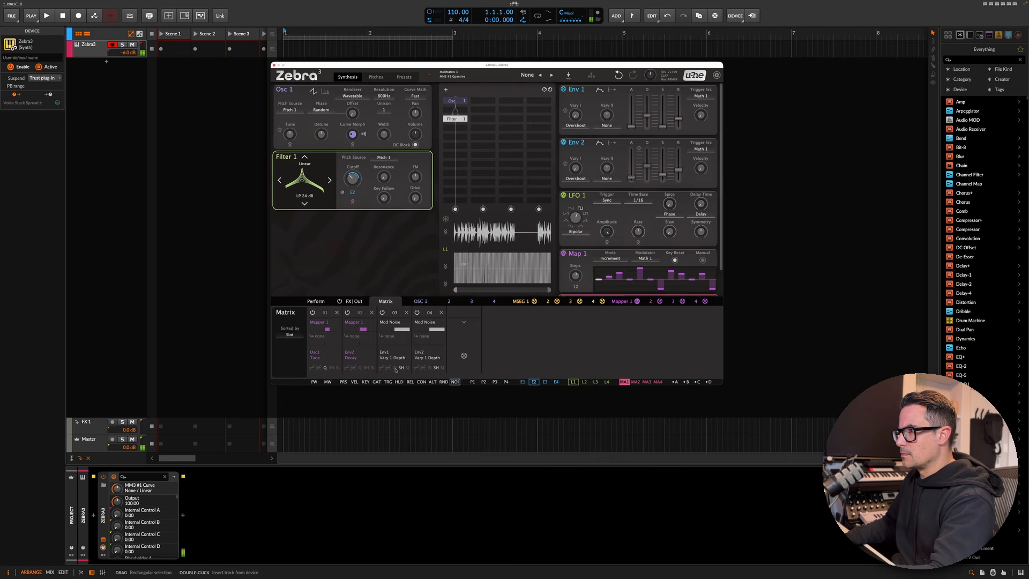
pyautogui.click(409, 369)
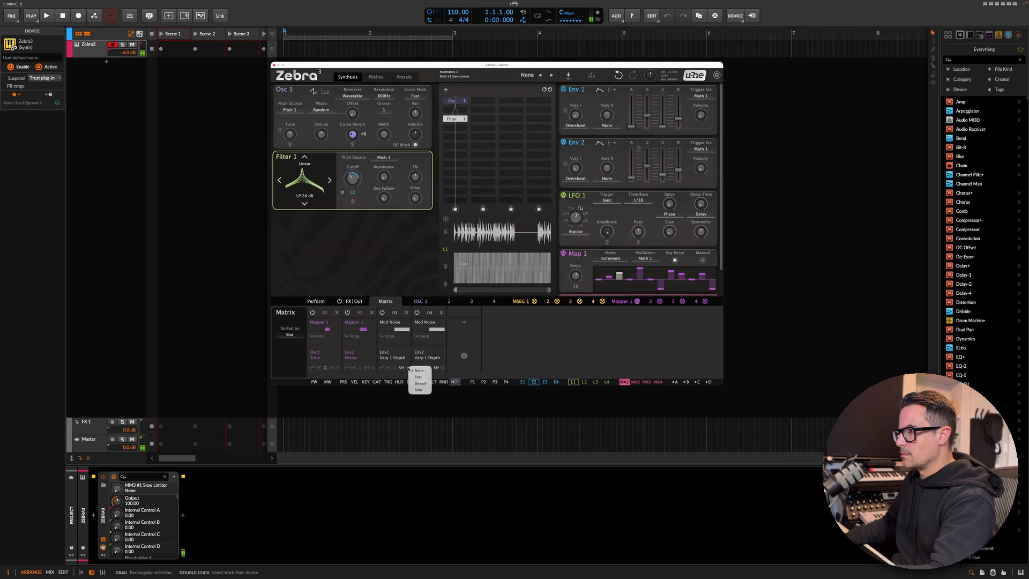
pyautogui.click(422, 377)
pyautogui.click(395, 369)
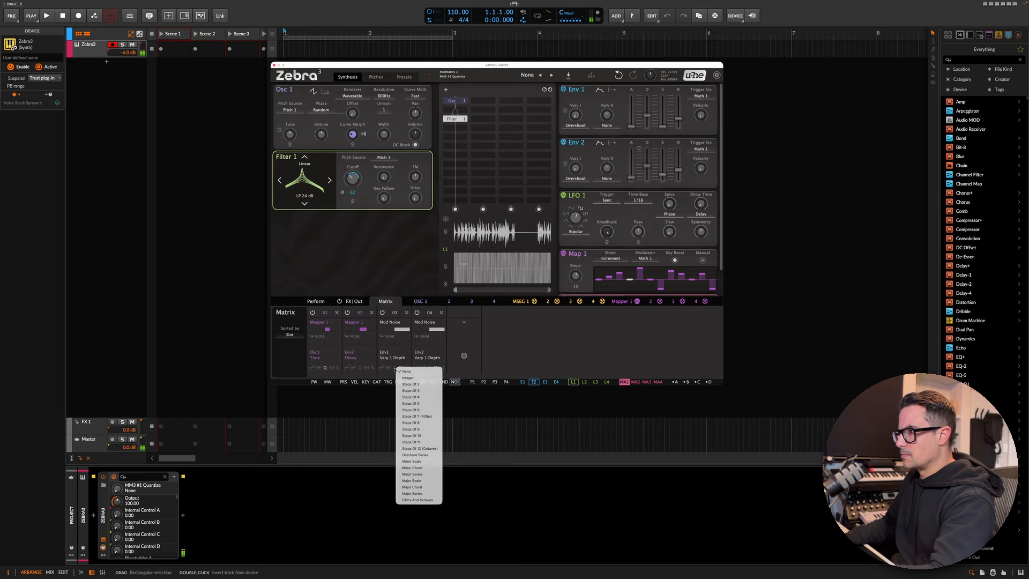
pyautogui.click(498, 364)
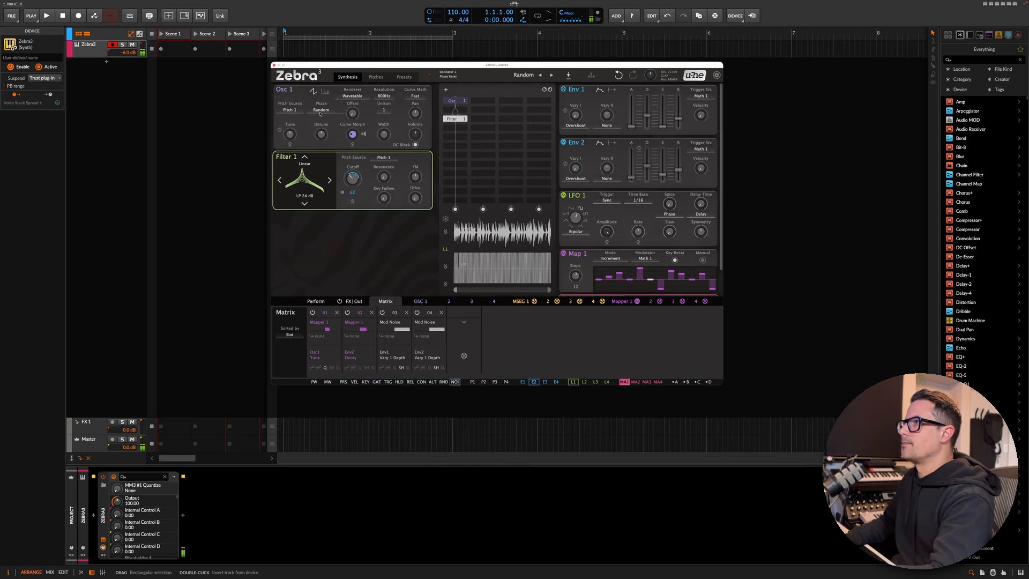
# - Insert Osc 2 into the routing grid and set its Tune to -12
pyautogui.click(463, 111)
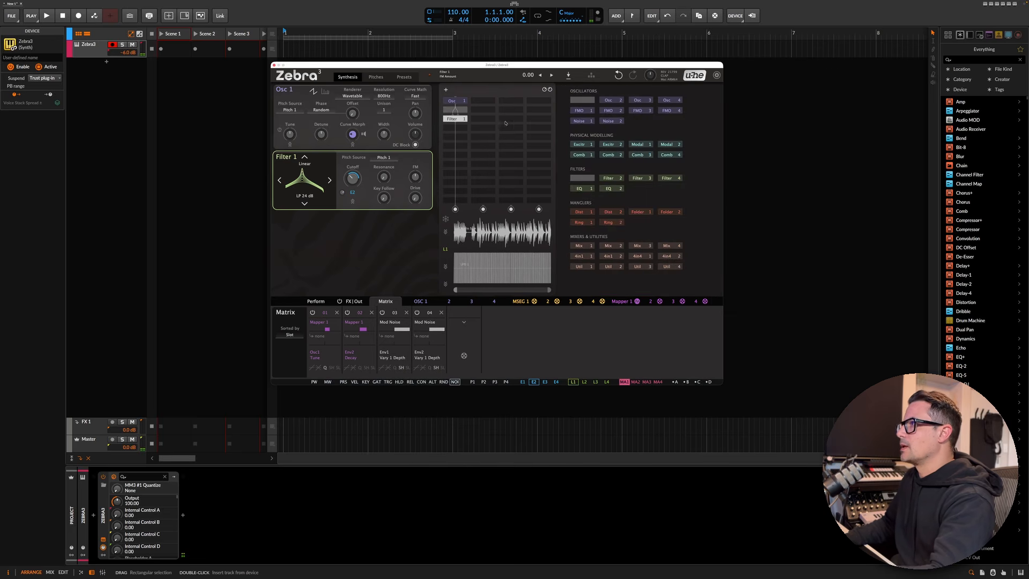
pyautogui.click(611, 101)
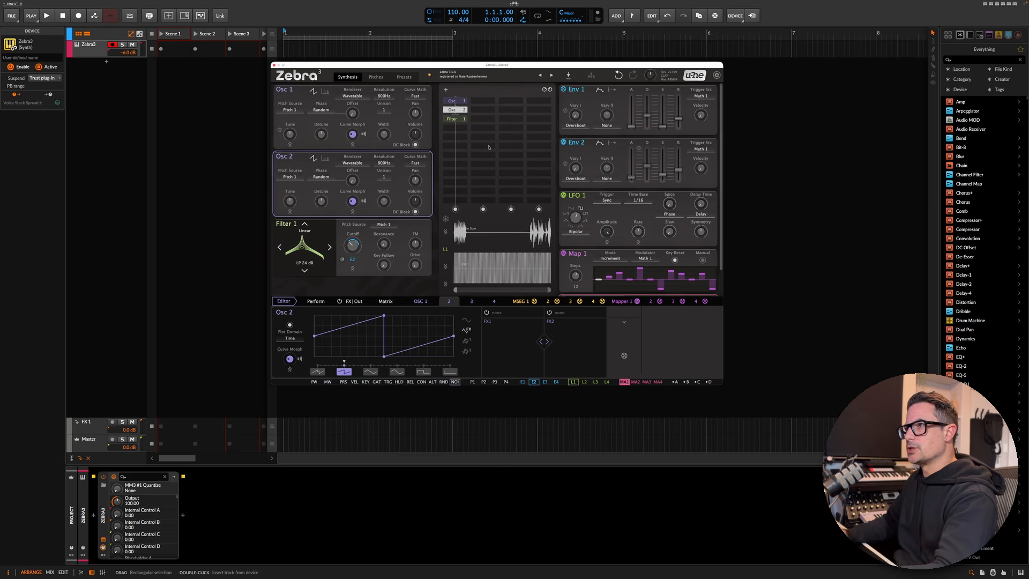
pyautogui.moveTo(289, 201); pyautogui.dragTo(302, 200)
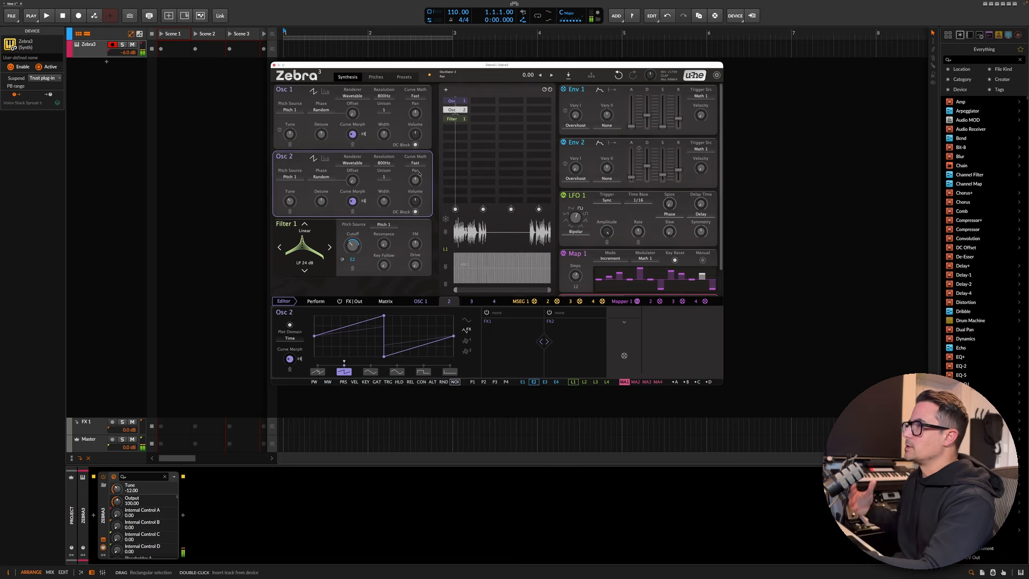
# - Set Osc 1's volume to 53 and its phase offset to 72
pyautogui.moveTo(412, 134); pyautogui.dragTo(412, 131)
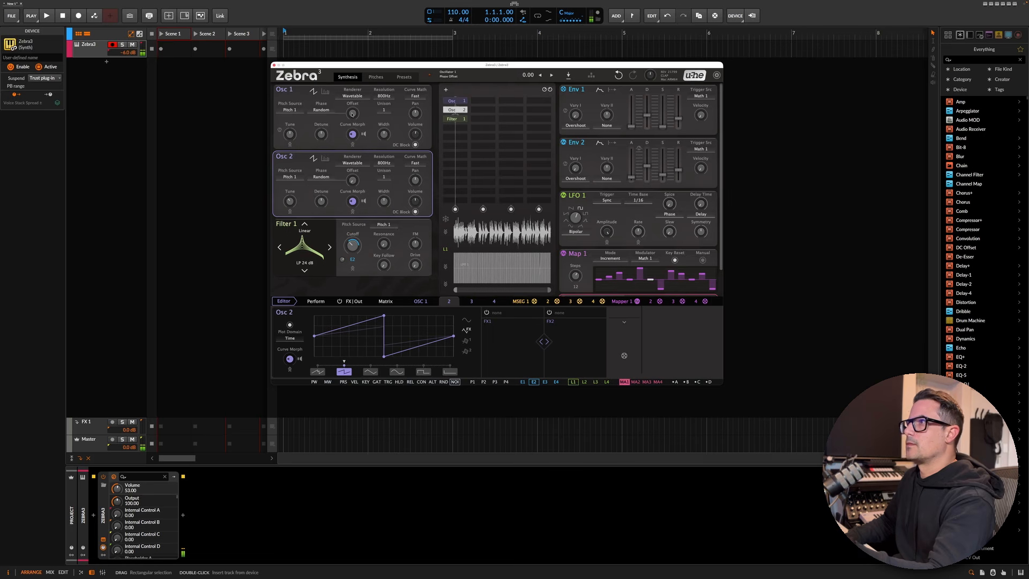
pyautogui.moveTo(352, 113); pyautogui.dragTo(352, 103)
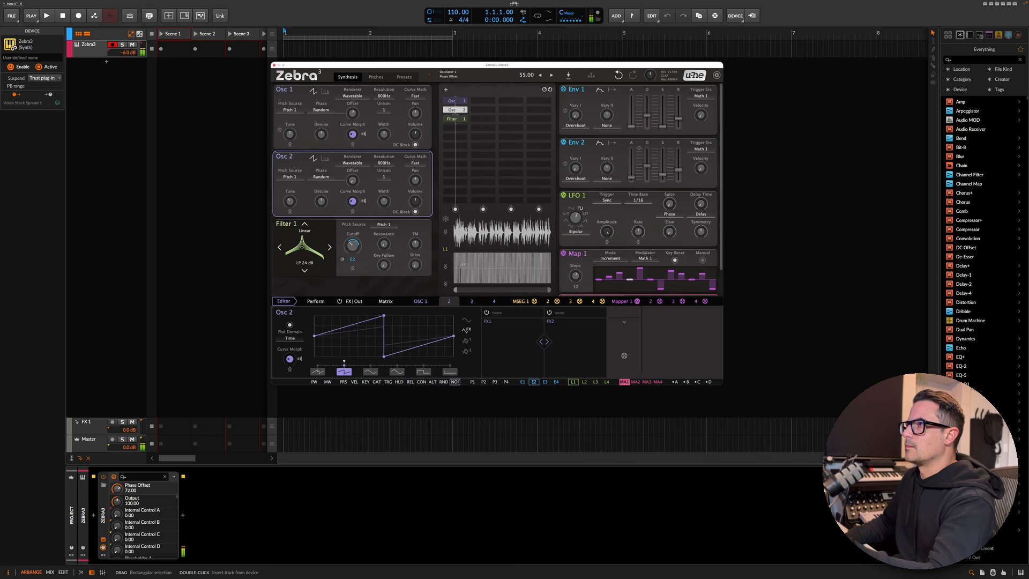
# - Set Osc 1's unison to 2 and its width to 72
pyautogui.click(389, 107)
pyautogui.click(393, 119)
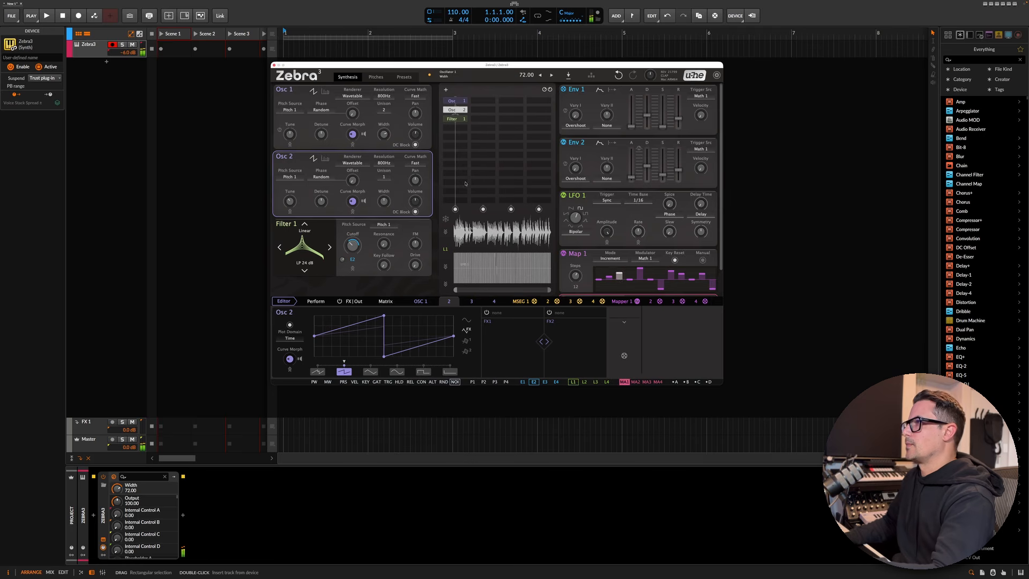
# - Select Filter 1 and set its resonance to 12
pyautogui.click(455, 119)
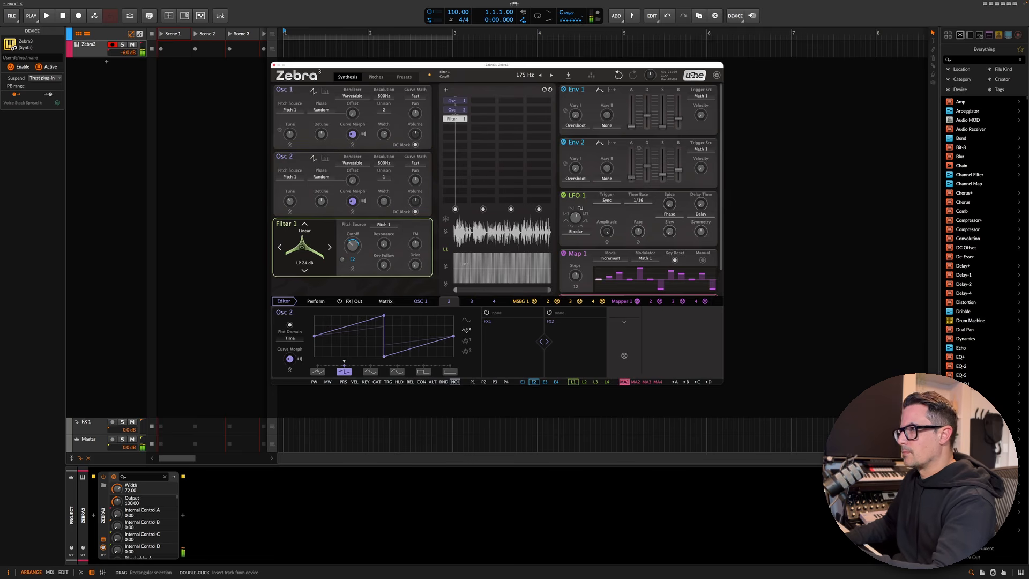
pyautogui.moveTo(353, 245); pyautogui.dragTo(382, 225)
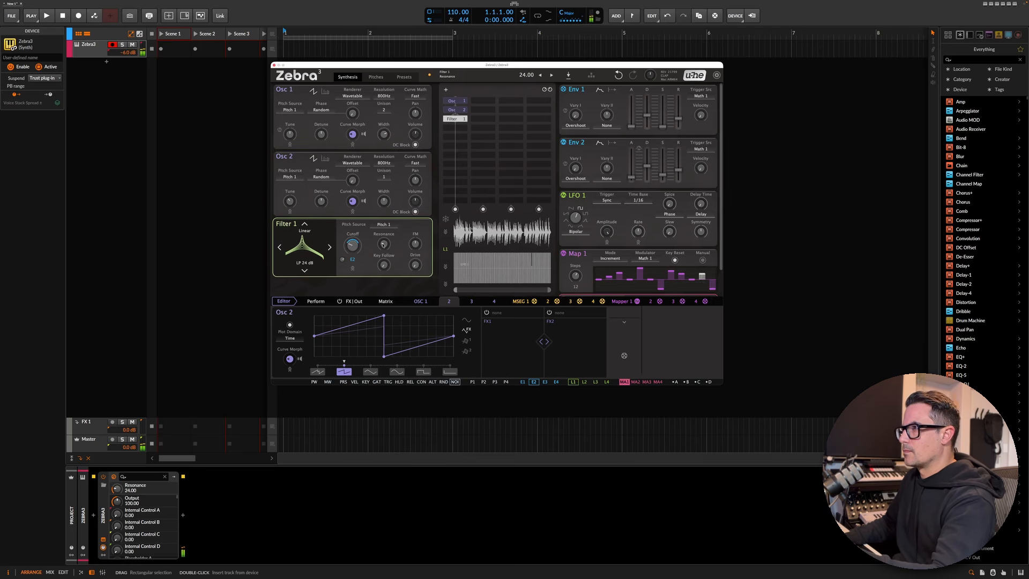
pyautogui.moveTo(415, 265); pyautogui.dragTo(383, 248)
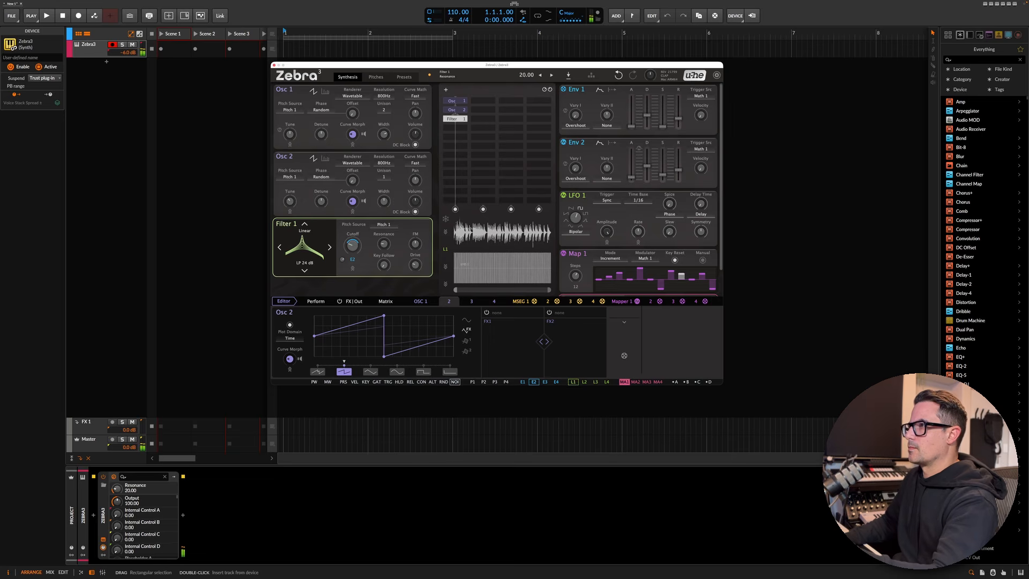
# - Insert Osc 3 into the routing grid next to the first lane
pyautogui.click(480, 101)
pyautogui.click(640, 100)
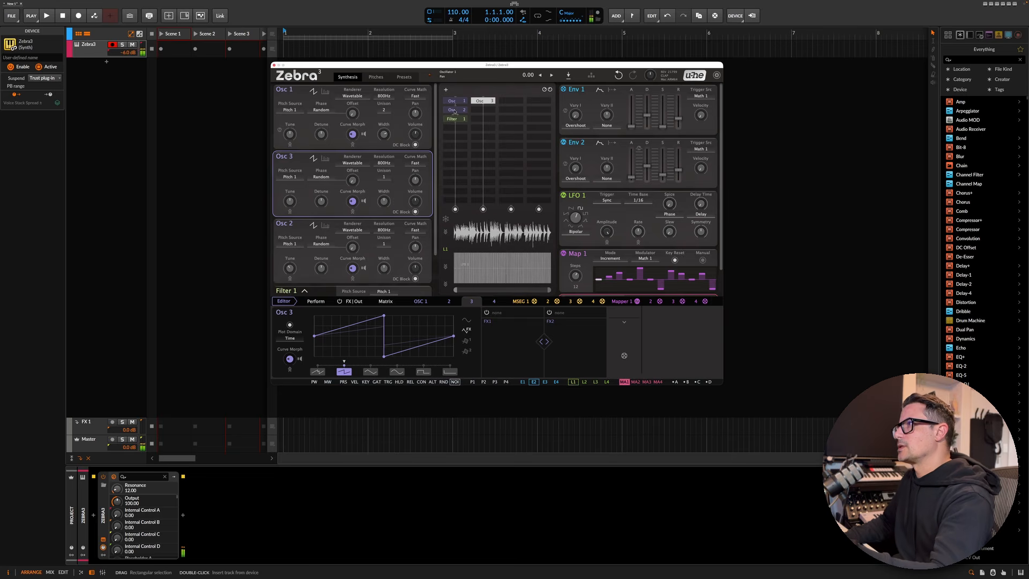
# - Set Filter 1's input to In B: Lane 2 and move it down one row in the grid
pyautogui.click(455, 110)
pyautogui.click(452, 118)
pyautogui.rightClick(452, 119)
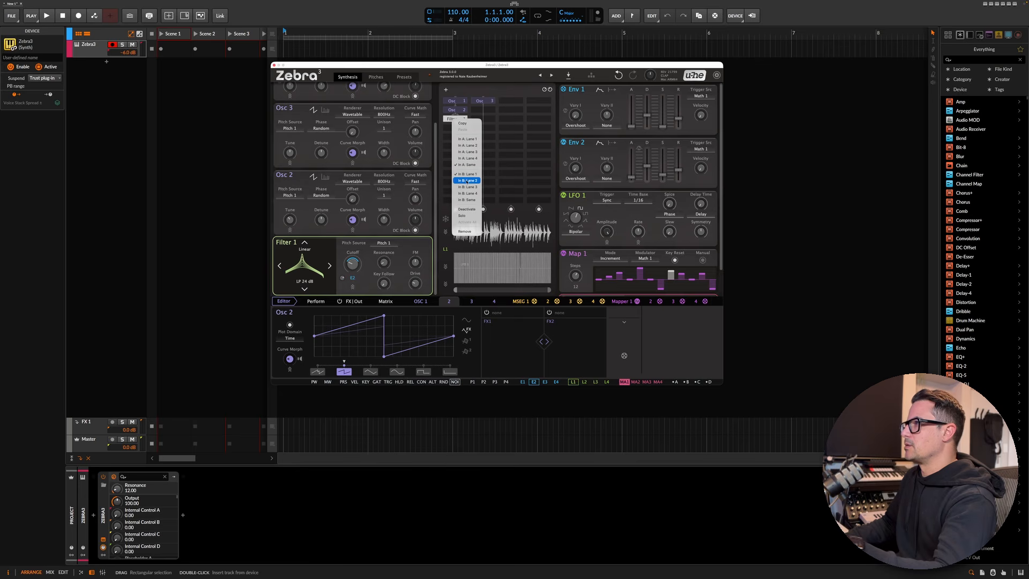
pyautogui.click(467, 181)
pyautogui.moveTo(457, 121); pyautogui.dragTo(456, 128)
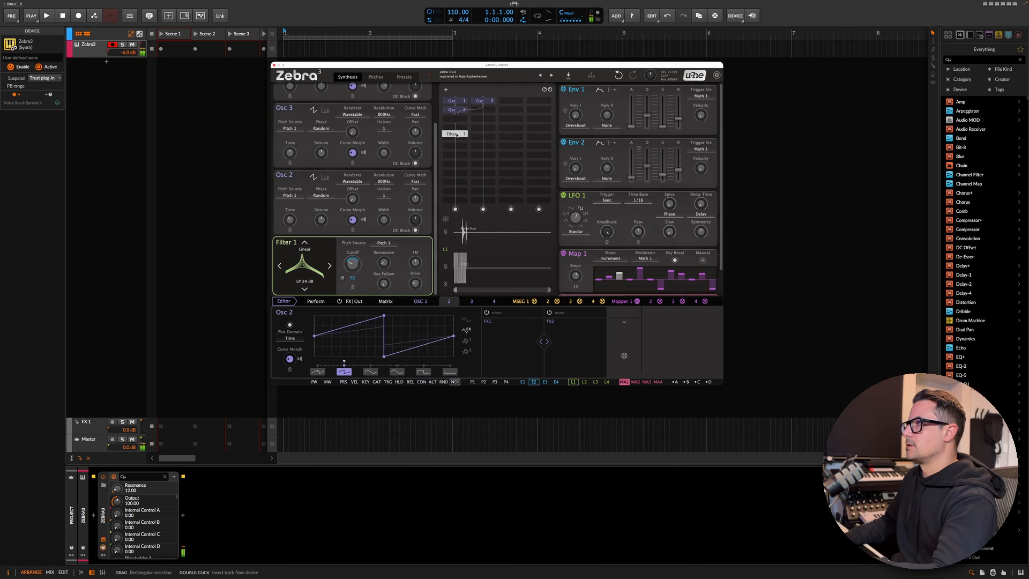
# - Move Osc 3 down one row and set its curve morph to 60 and tune to -48
pyautogui.click(480, 102)
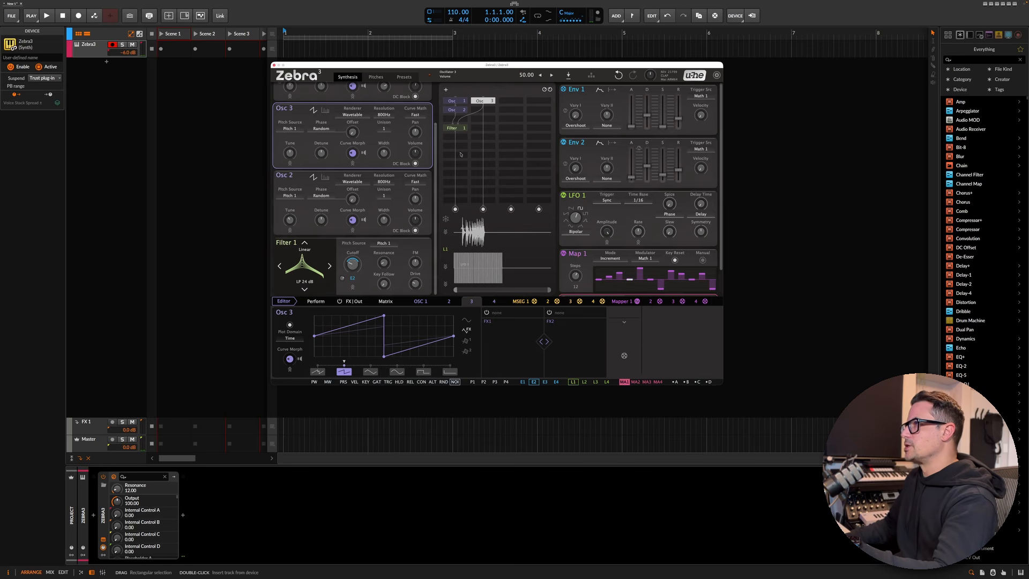
pyautogui.moveTo(488, 102); pyautogui.dragTo(485, 119)
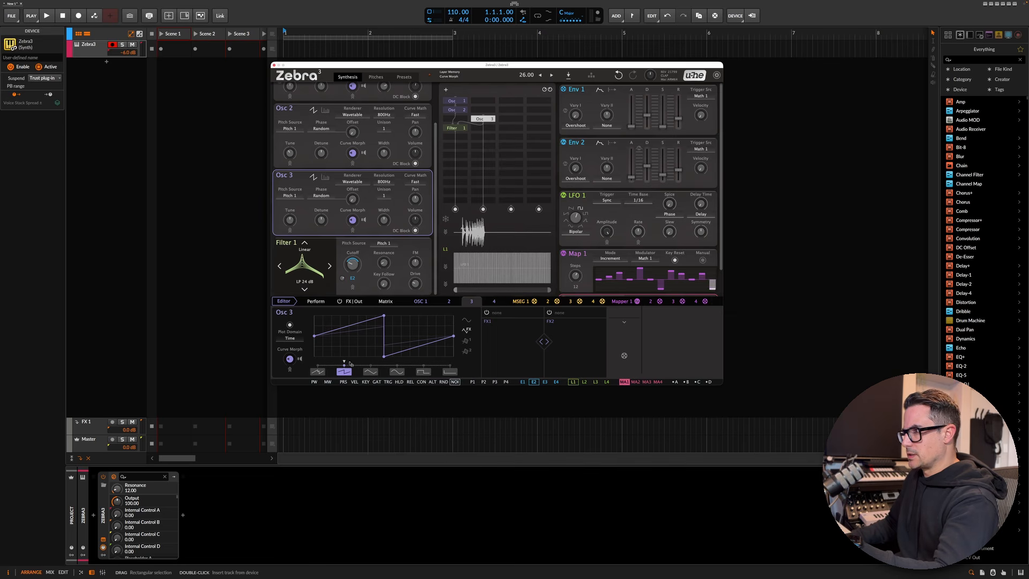
pyautogui.moveTo(291, 362); pyautogui.dragTo(291, 346)
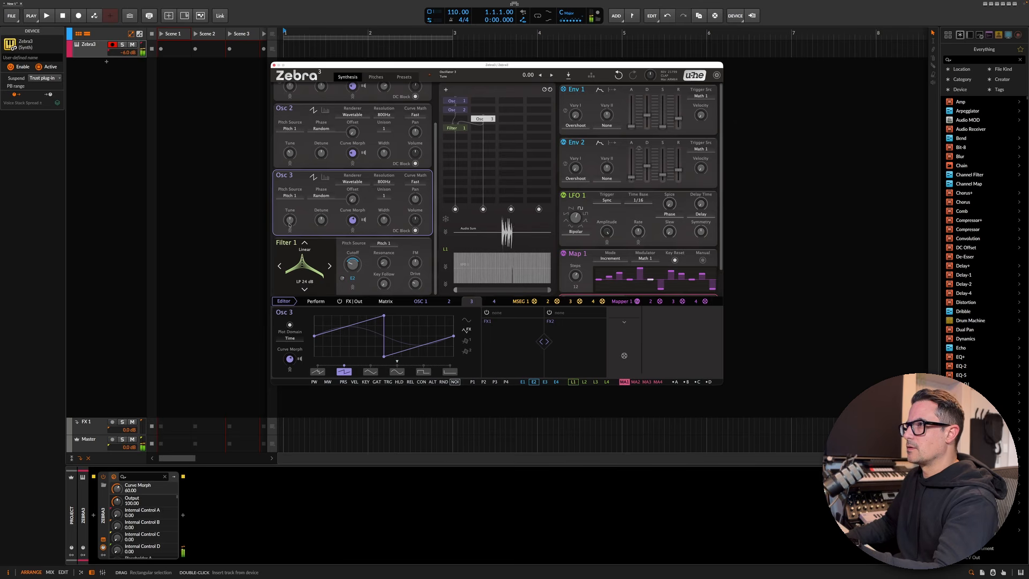
pyautogui.moveTo(290, 221); pyautogui.dragTo(290, 240)
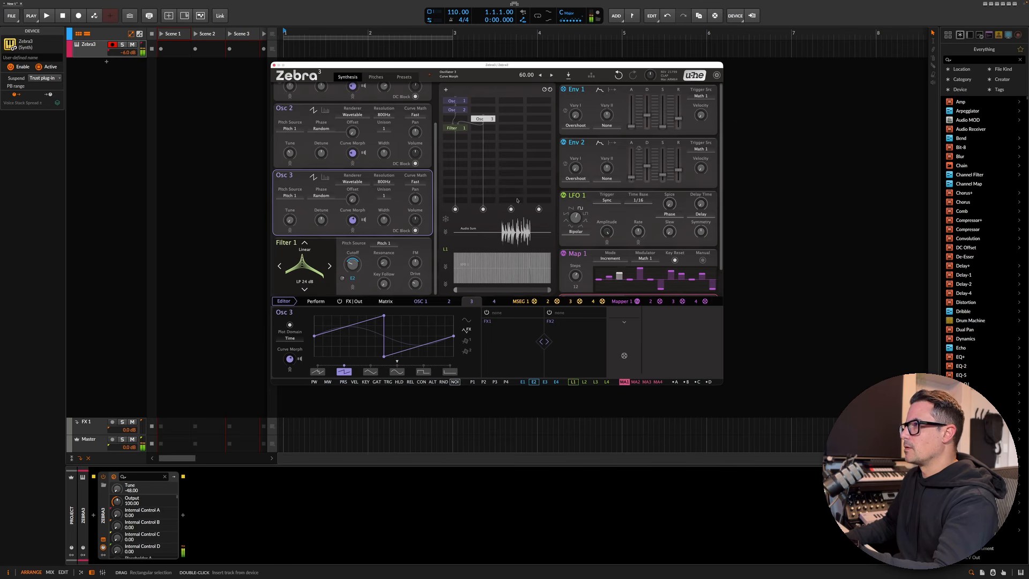
# - Mute lane 2 and open the grid's mixer view
pyautogui.click(483, 209)
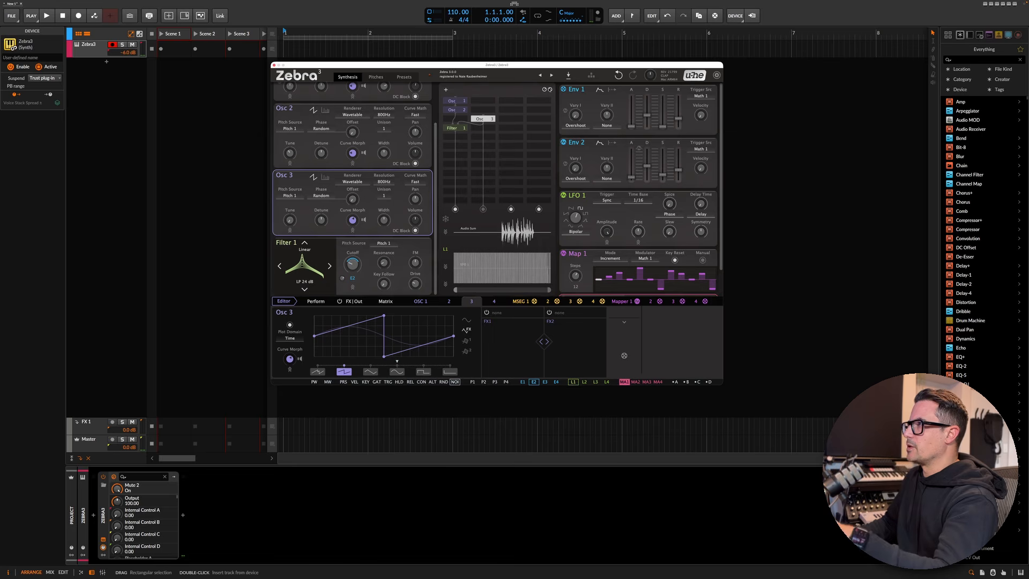
pyautogui.click(546, 90)
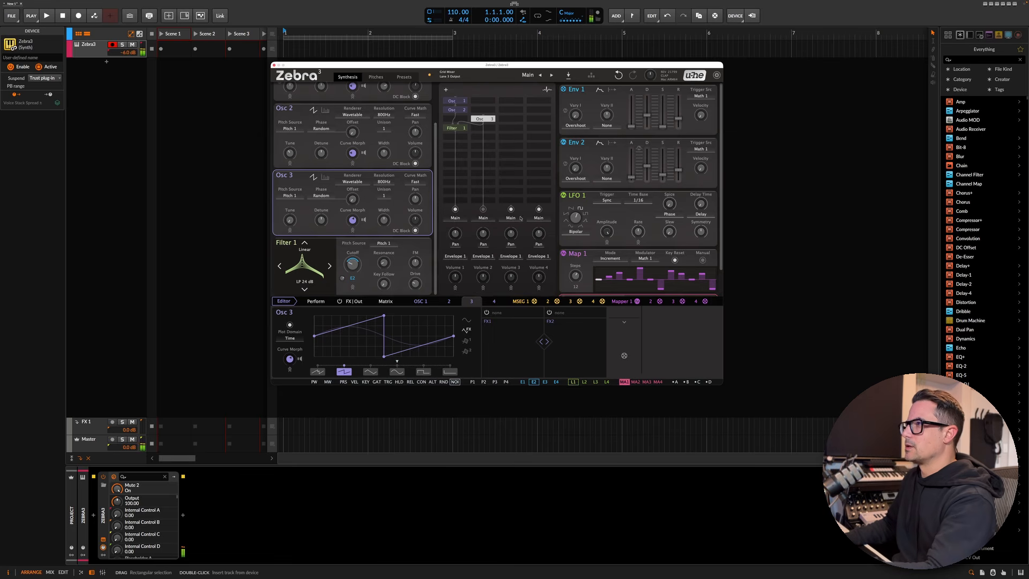
# - Set Filter 1's FM amount to 32
pyautogui.click(322, 278)
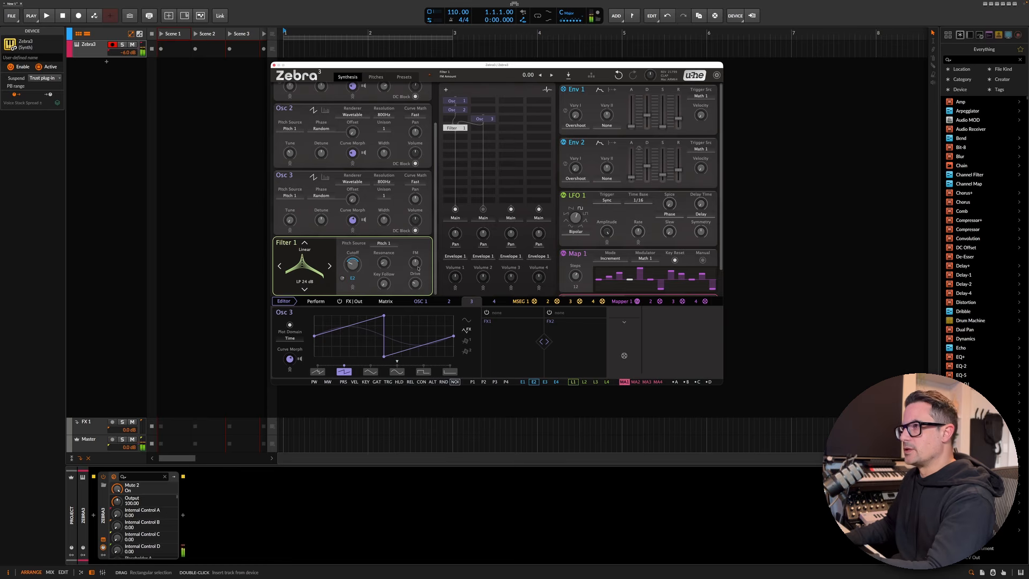
pyautogui.moveTo(418, 267); pyautogui.dragTo(419, 257)
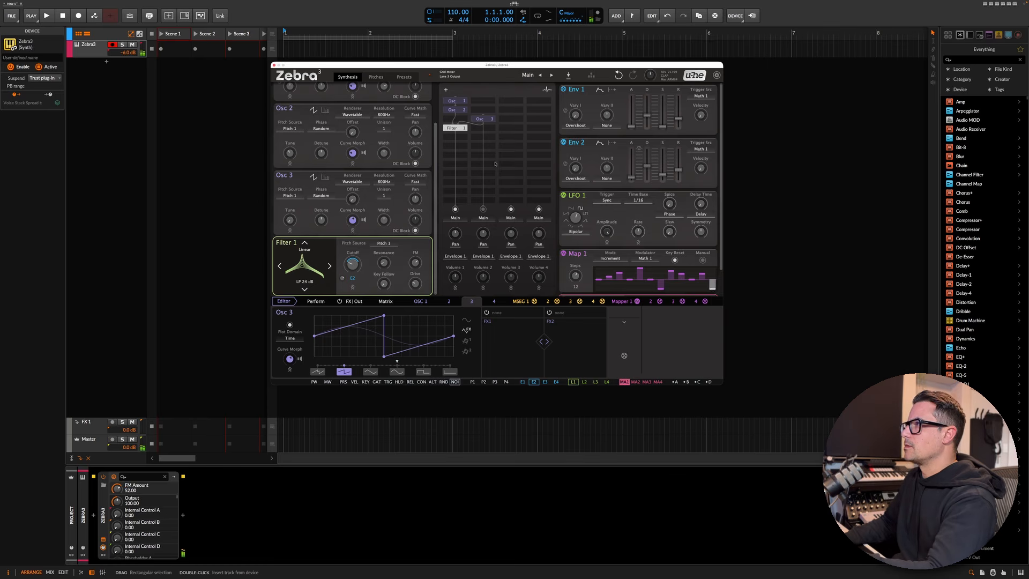
# - Set Osc 3's tune to -12 and modulate it from Mapper 1 with a depth of 36
pyautogui.click(396, 216)
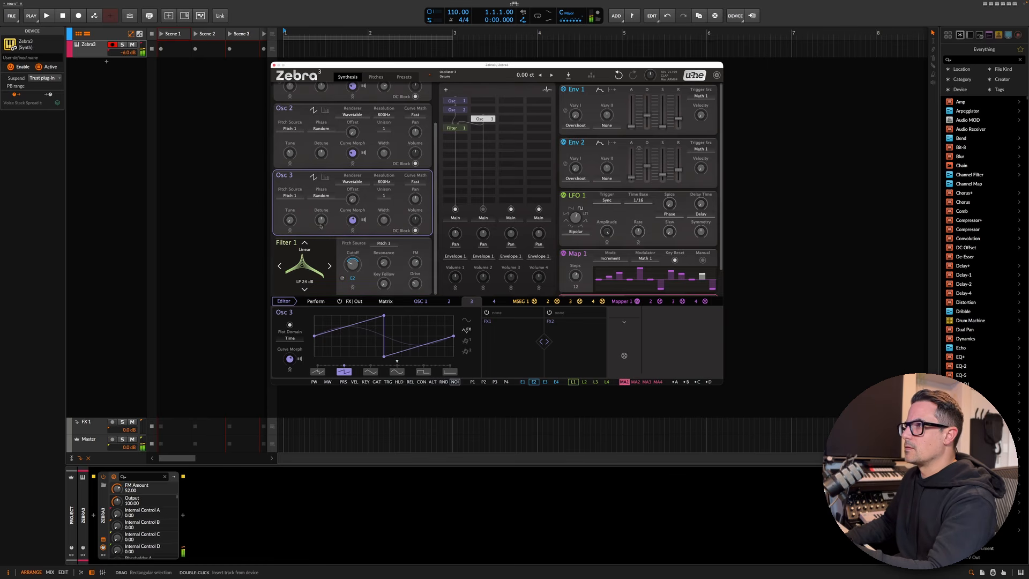
pyautogui.moveTo(293, 219); pyautogui.dragTo(294, 213)
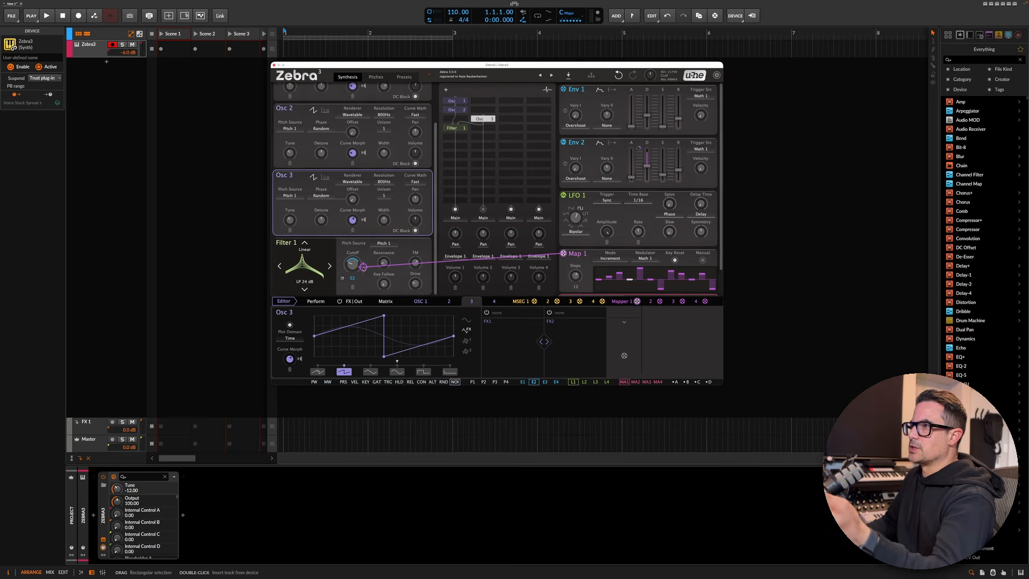
pyautogui.moveTo(563, 253); pyautogui.dragTo(297, 224)
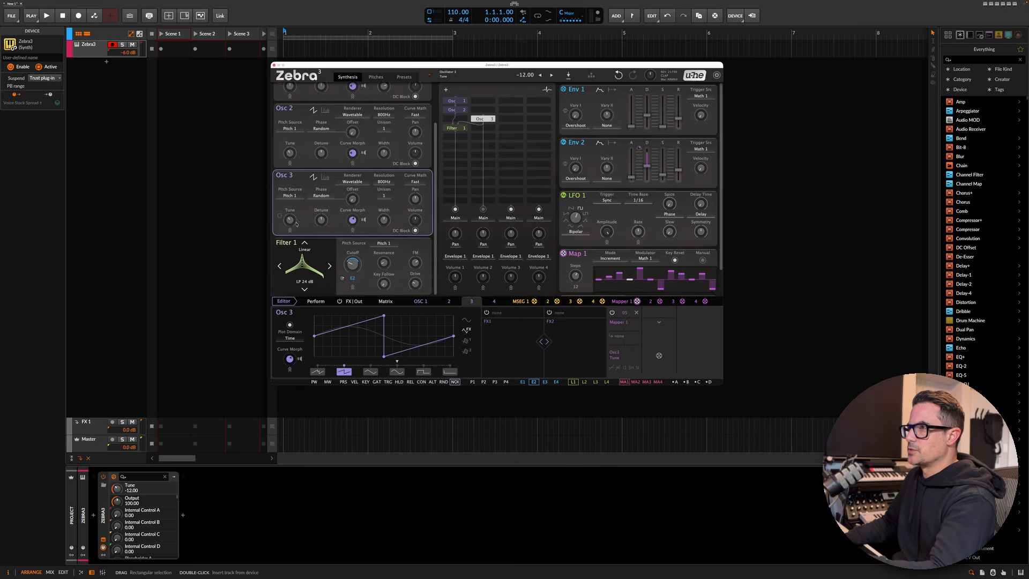
pyautogui.moveTo(622, 328); pyautogui.dragTo(626, 322)
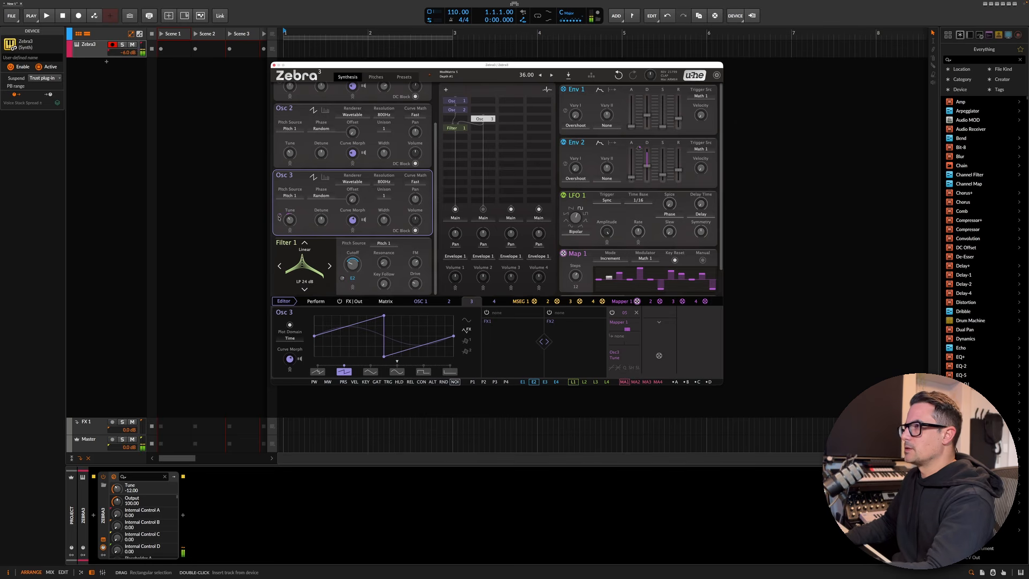
# - Load Compressor 1 into the main FX slot
pyautogui.click(463, 131)
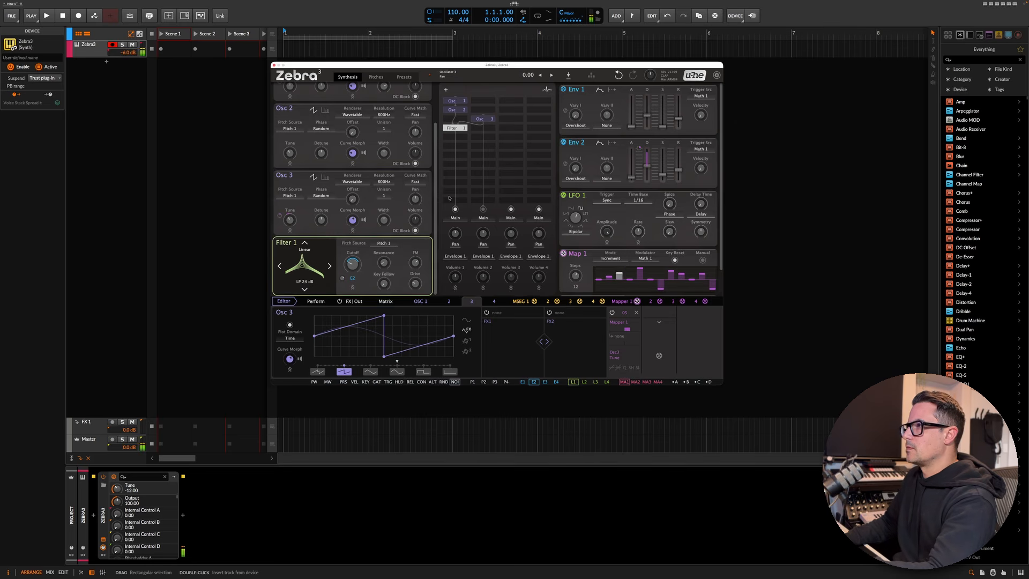
pyautogui.moveTo(417, 264)
pyautogui.mouseDown()
pyautogui.moveTo(417, 276)
pyautogui.moveTo(380, 263)
pyautogui.moveTo(416, 264)
pyautogui.mouseUp()
pyautogui.click(354, 301)
pyautogui.click(316, 321)
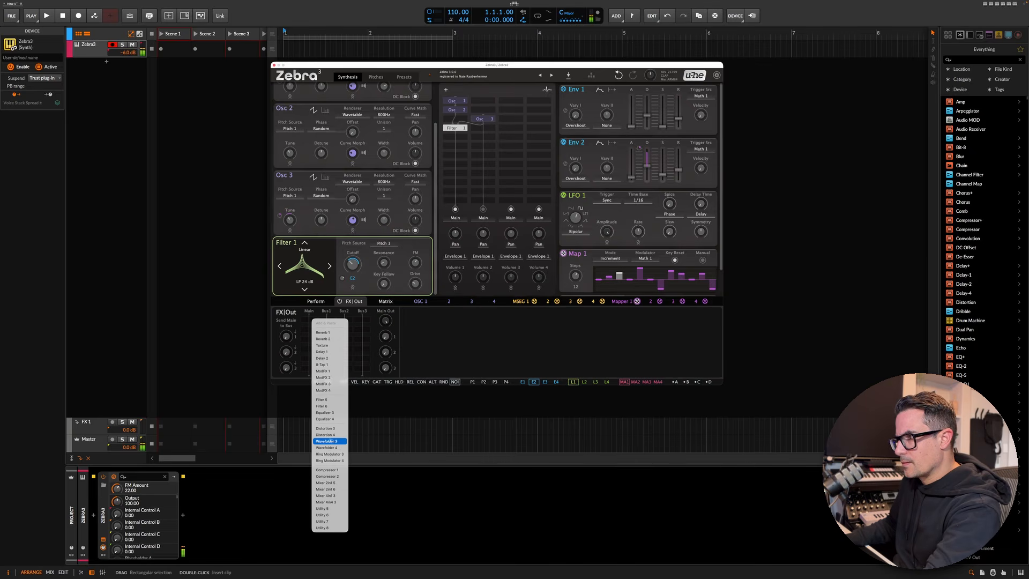
pyautogui.click(326, 470)
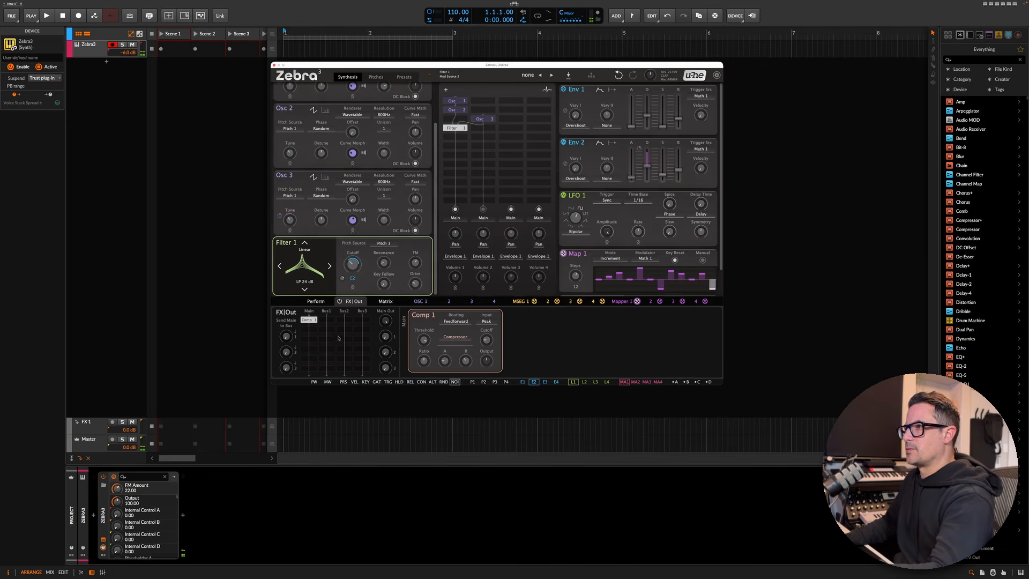
# - Set the compressor's ratio to 5.60:1 and its output gain to 2 dB
pyautogui.moveTo(444, 344); pyautogui.dragTo(444, 348)
pyautogui.click(423, 360)
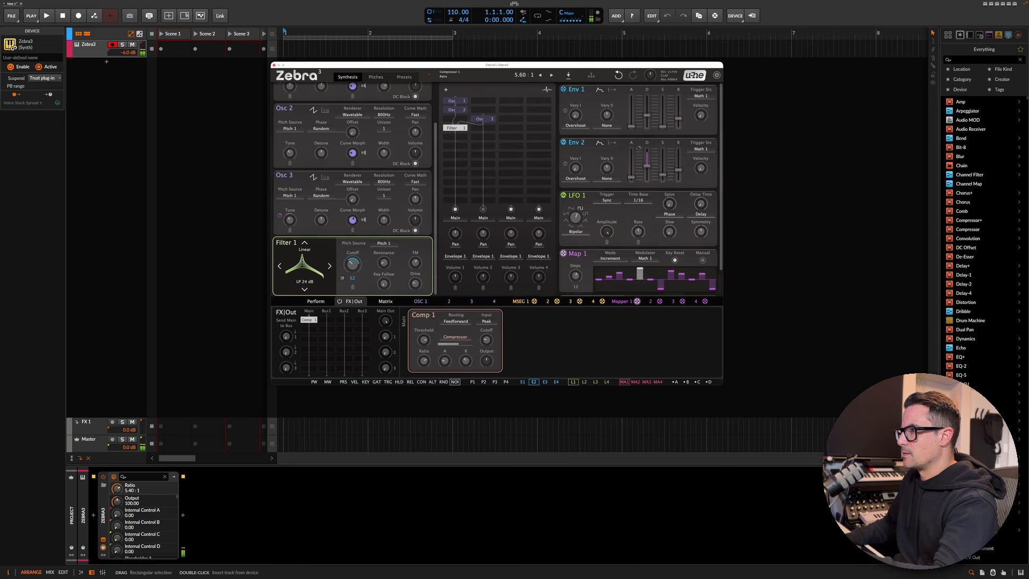
pyautogui.click(486, 360)
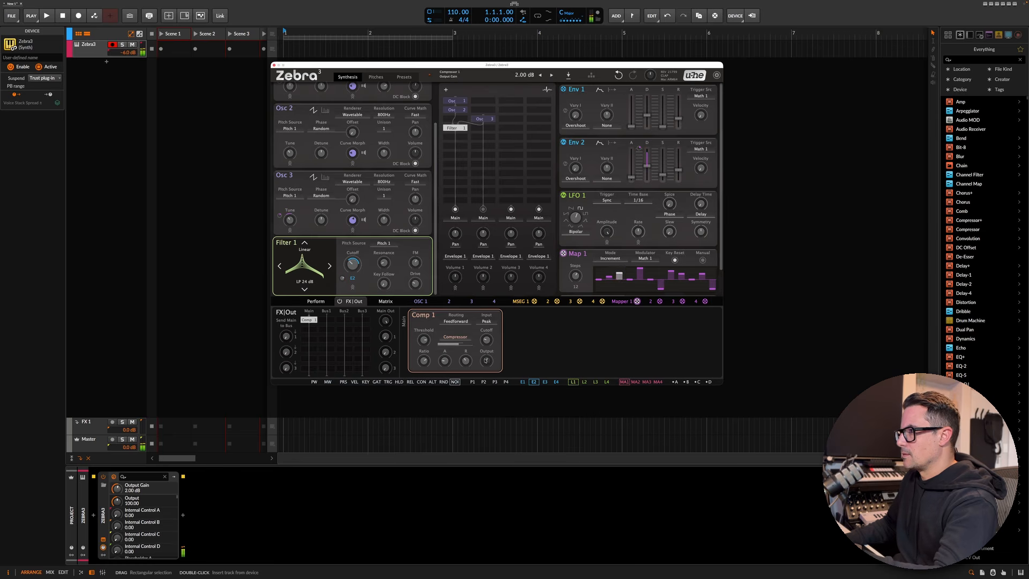
# - Load Delay 1 onto send bus 1 and set Send 1 to 43
pyautogui.click(323, 326)
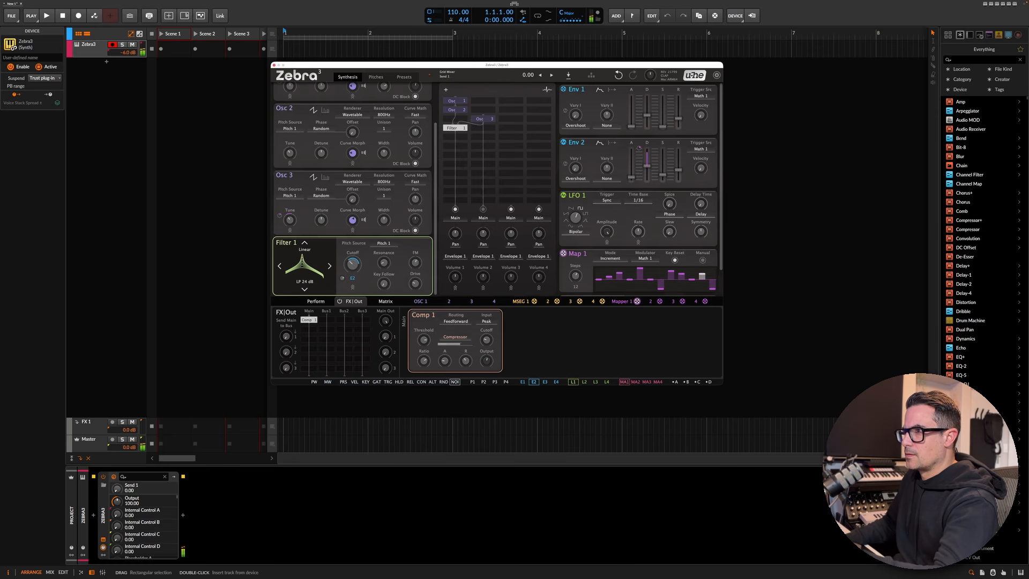
pyautogui.click(326, 321)
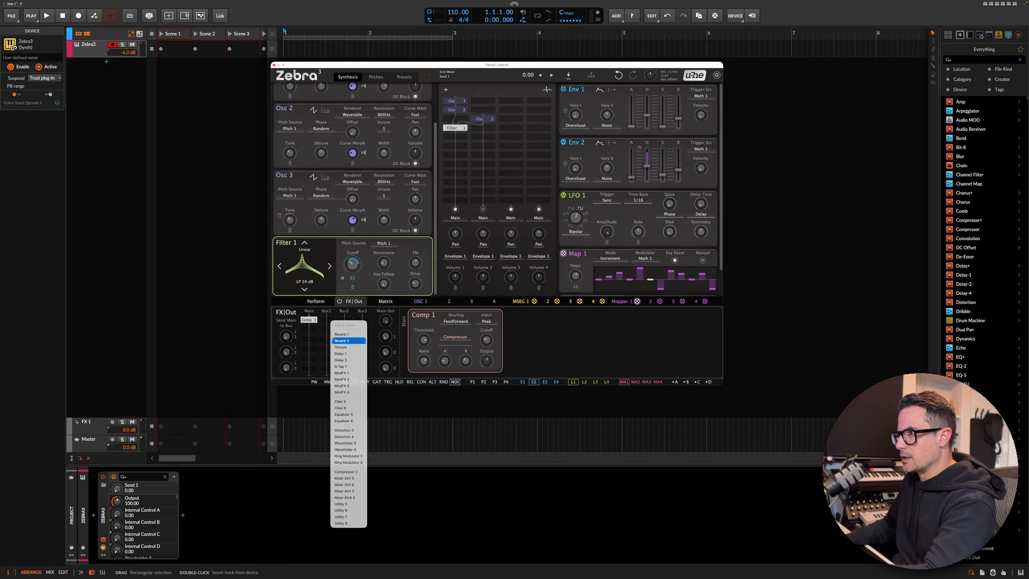
pyautogui.click(341, 354)
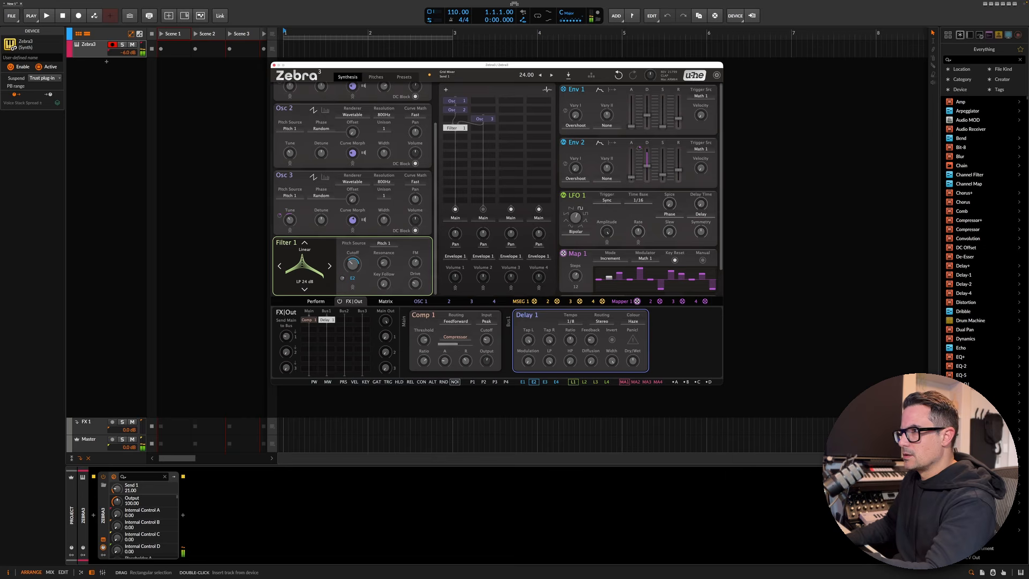
pyautogui.moveTo(286, 336); pyautogui.dragTo(286, 293)
pyautogui.click(386, 337)
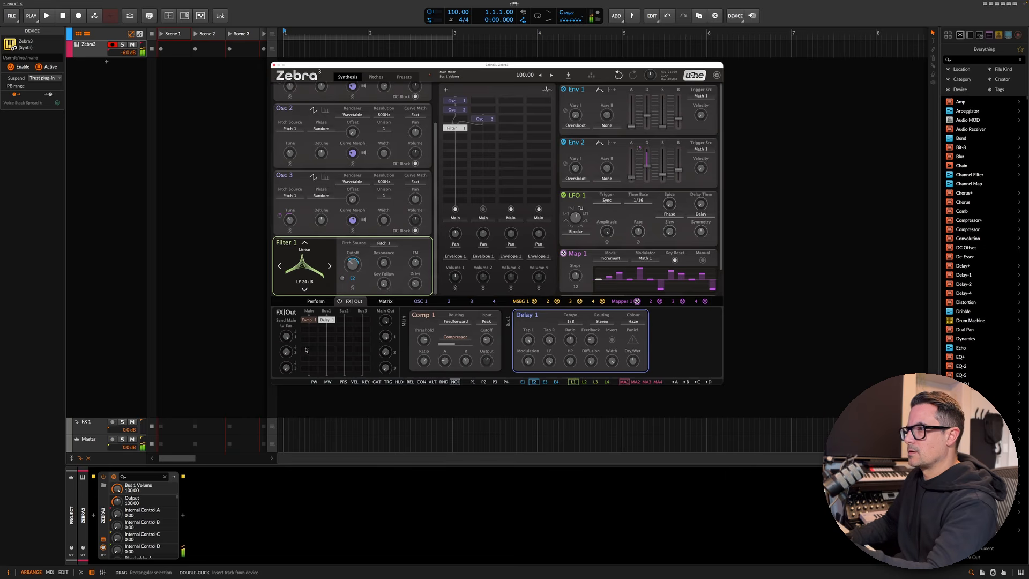
pyautogui.moveTo(286, 336); pyautogui.dragTo(286, 355)
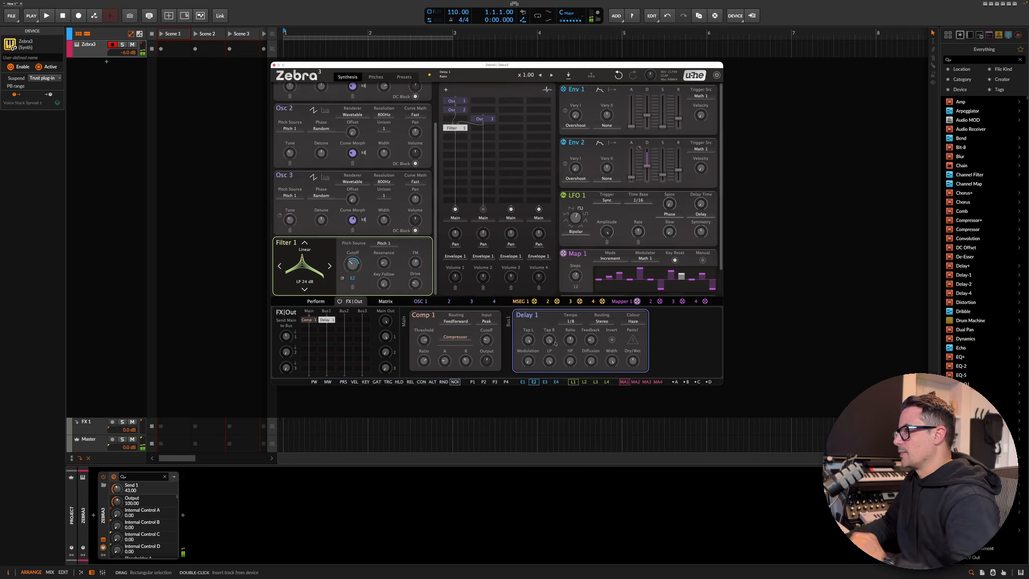
# - Set Delay 1's tempo to 1/4 and its right tap time to 50
pyautogui.click(571, 321)
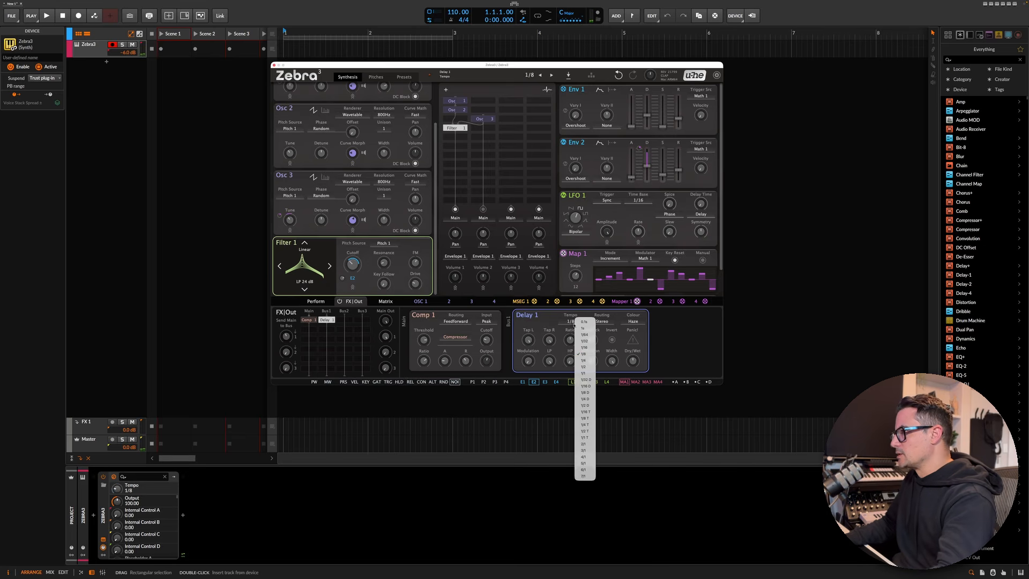
pyautogui.click(584, 360)
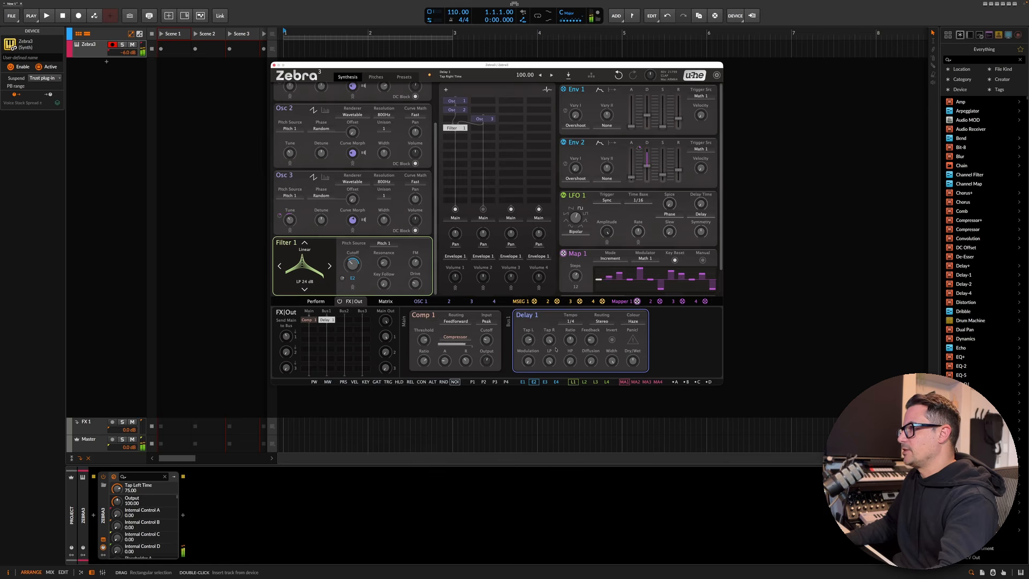
pyautogui.moveTo(549, 340); pyautogui.dragTo(549, 376)
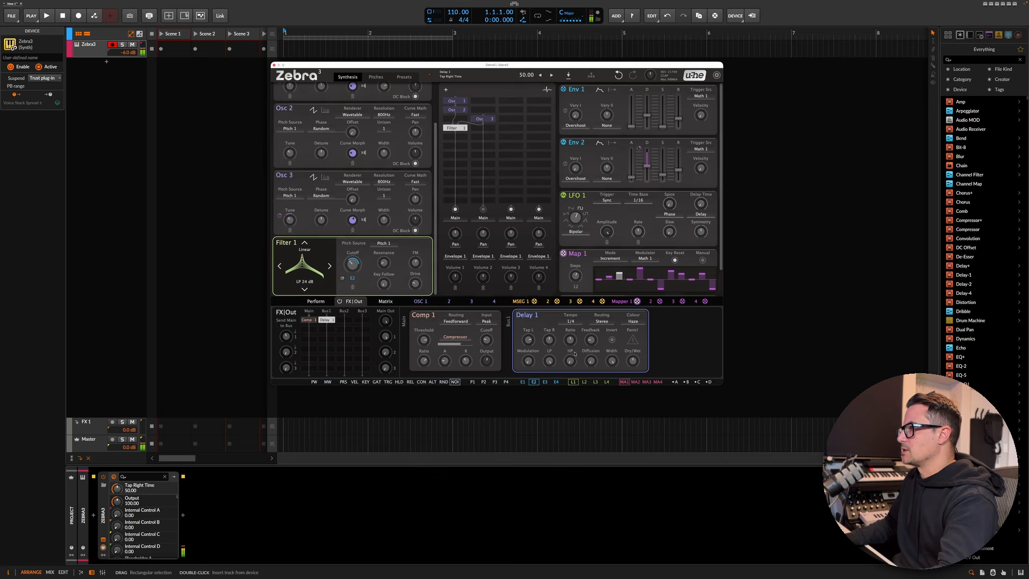
# - Set Delay 1's ratio to x1.05, feedback to 21 and high pass to 35 Hz
pyautogui.moveTo(573, 346); pyautogui.dragTo(573, 342)
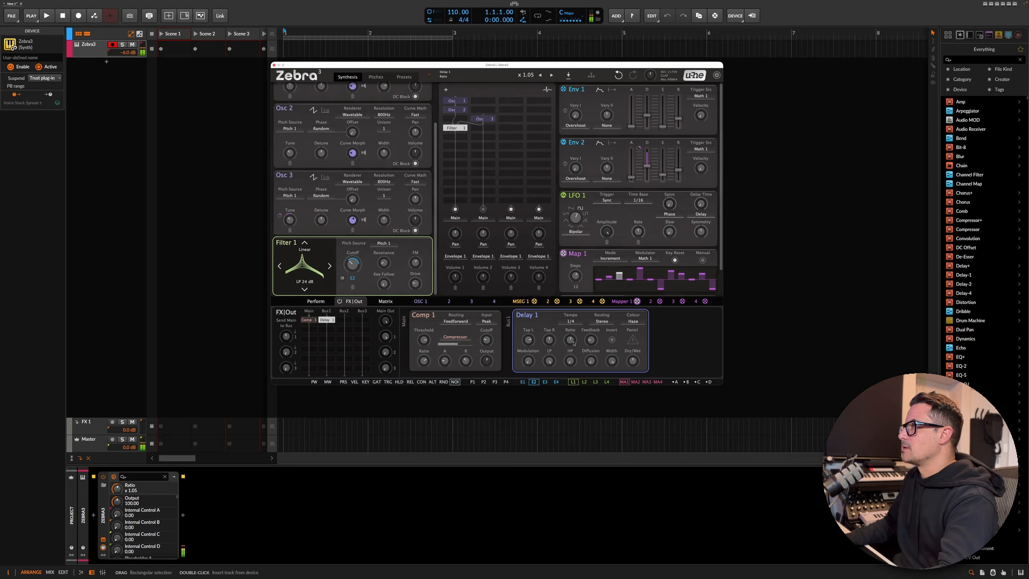
pyautogui.moveTo(591, 340); pyautogui.dragTo(591, 333)
pyautogui.moveTo(590, 361); pyautogui.dragTo(633, 366)
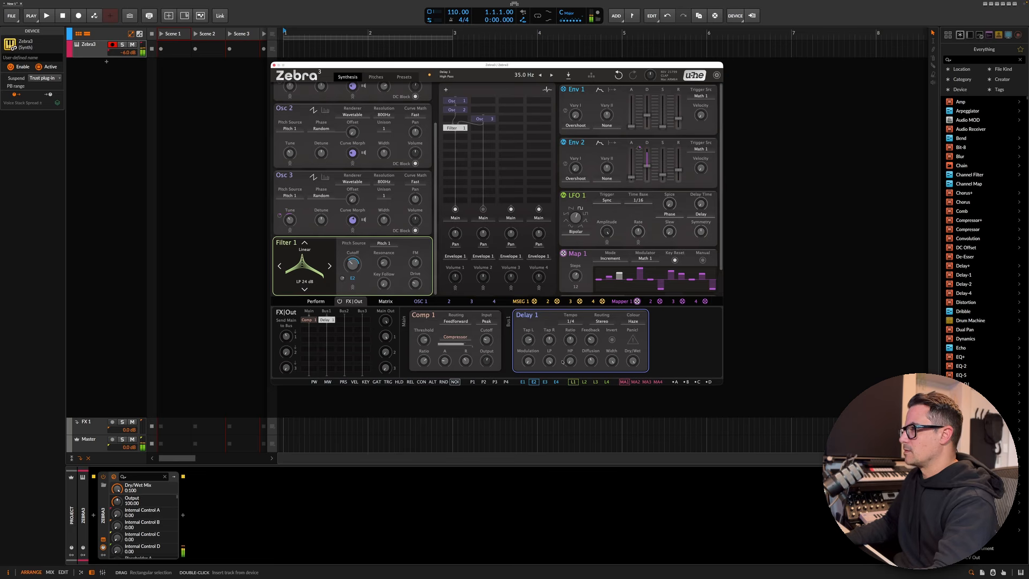
pyautogui.moveTo(569, 363); pyautogui.dragTo(570, 350)
pyautogui.moveTo(549, 362); pyautogui.dragTo(550, 363)
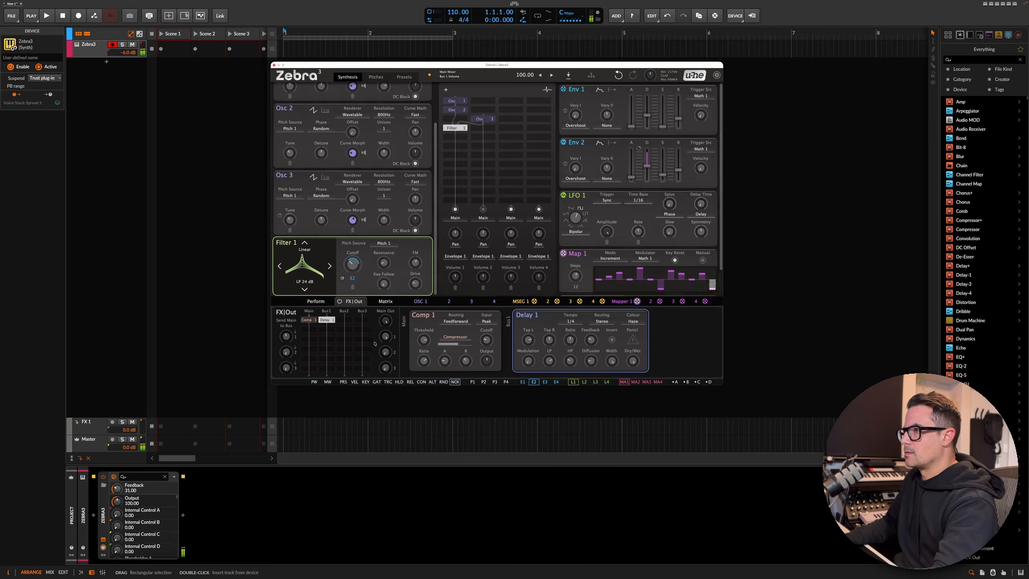
# - Set Send 1 to 54 and load Reverb 1 onto send bus 2
pyautogui.moveTo(286, 336); pyautogui.dragTo(286, 332)
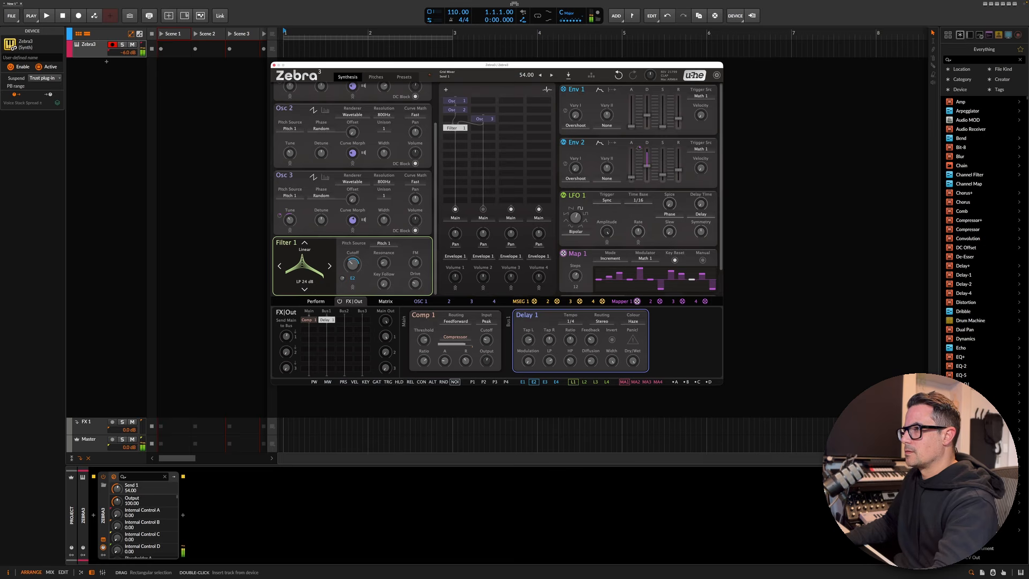
pyautogui.click(342, 320)
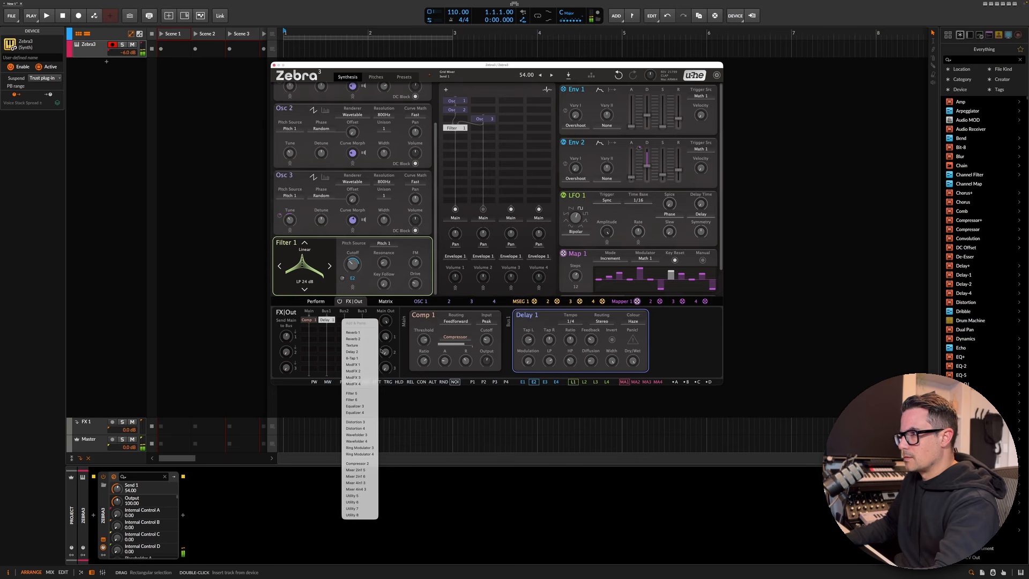
pyautogui.click(354, 332)
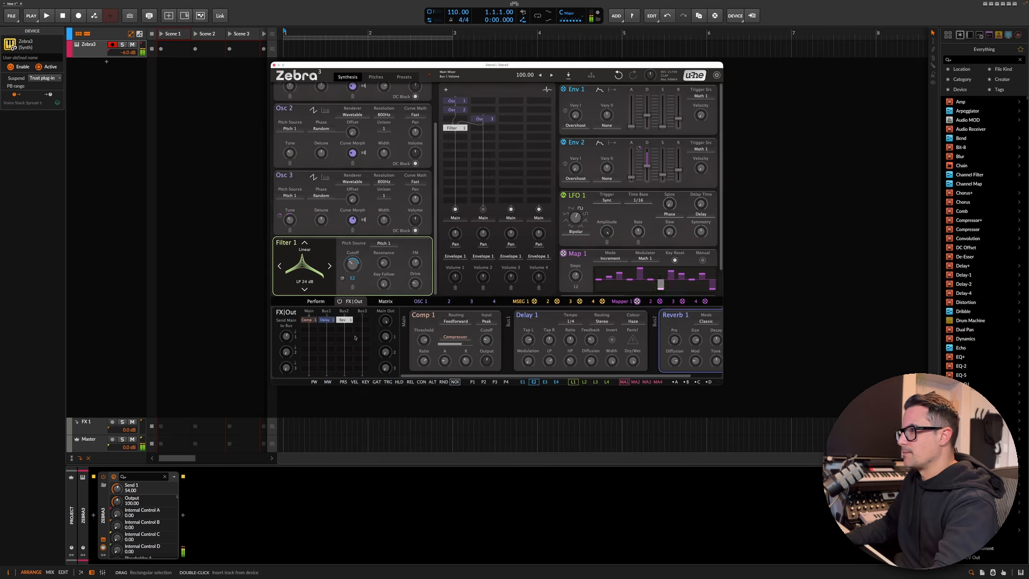
# - Raise the send amount to Reverb 1 and adjust the reverb bus's main output level
pyautogui.moveTo(286, 353); pyautogui.dragTo(287, 334)
pyautogui.moveTo(385, 352); pyautogui.dragTo(385, 300)
pyautogui.moveTo(286, 352); pyautogui.dragTo(286, 341)
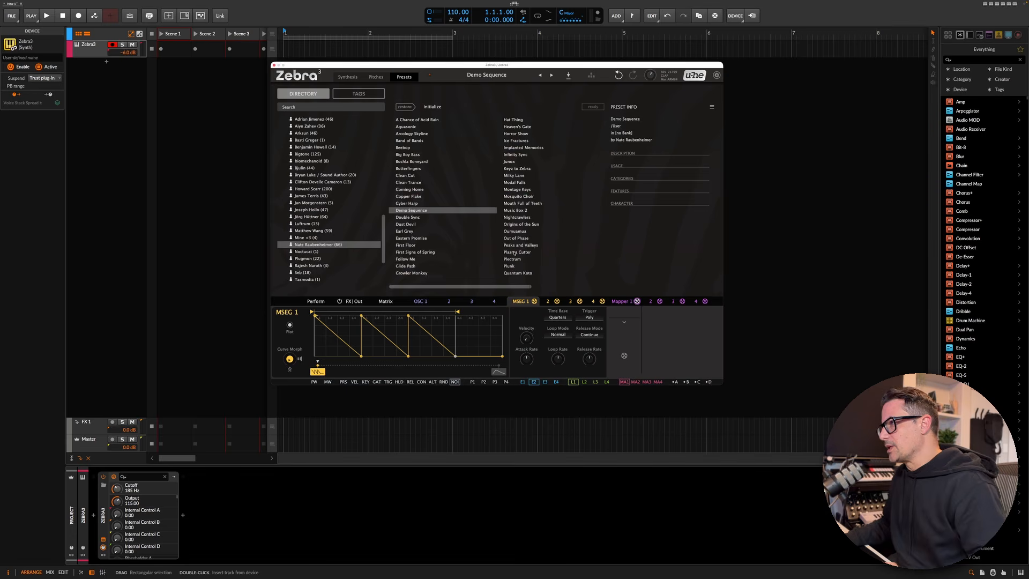
# - Load the Plasma Cutter preset and lower the Zebra track volume to -2.5 dB
pyautogui.click(514, 252)
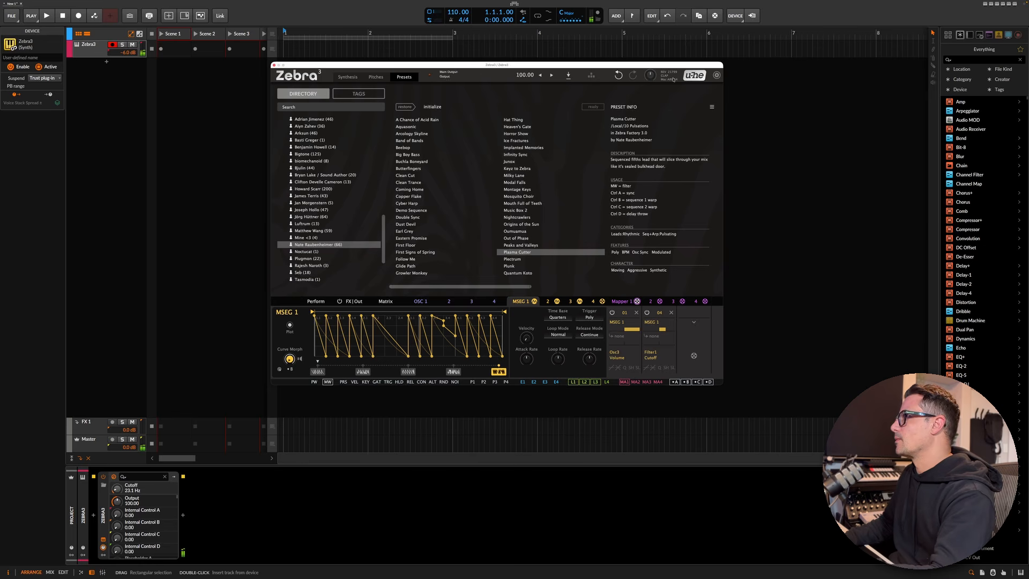
pyautogui.moveTo(128, 52); pyautogui.dragTo(131, 51)
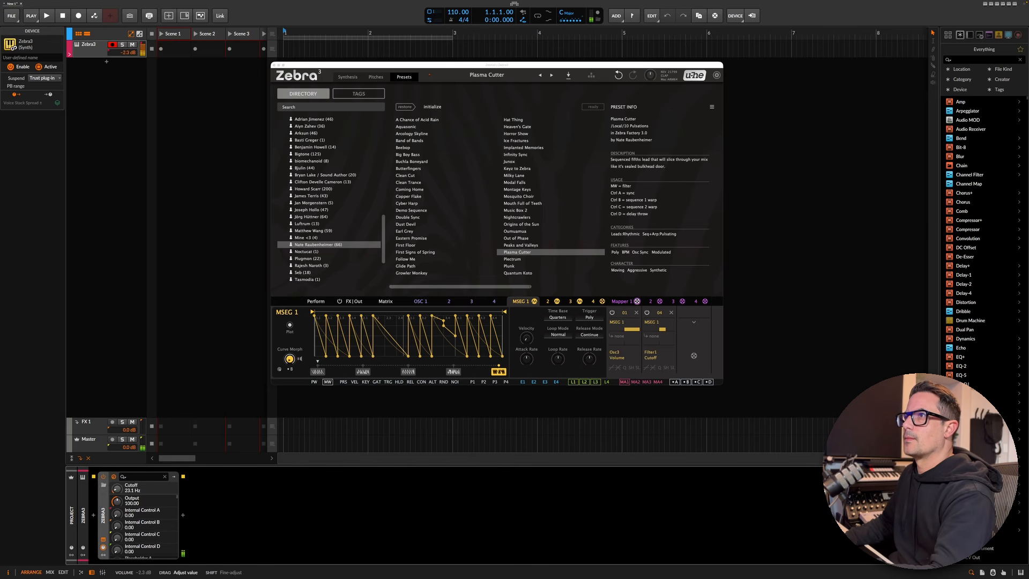